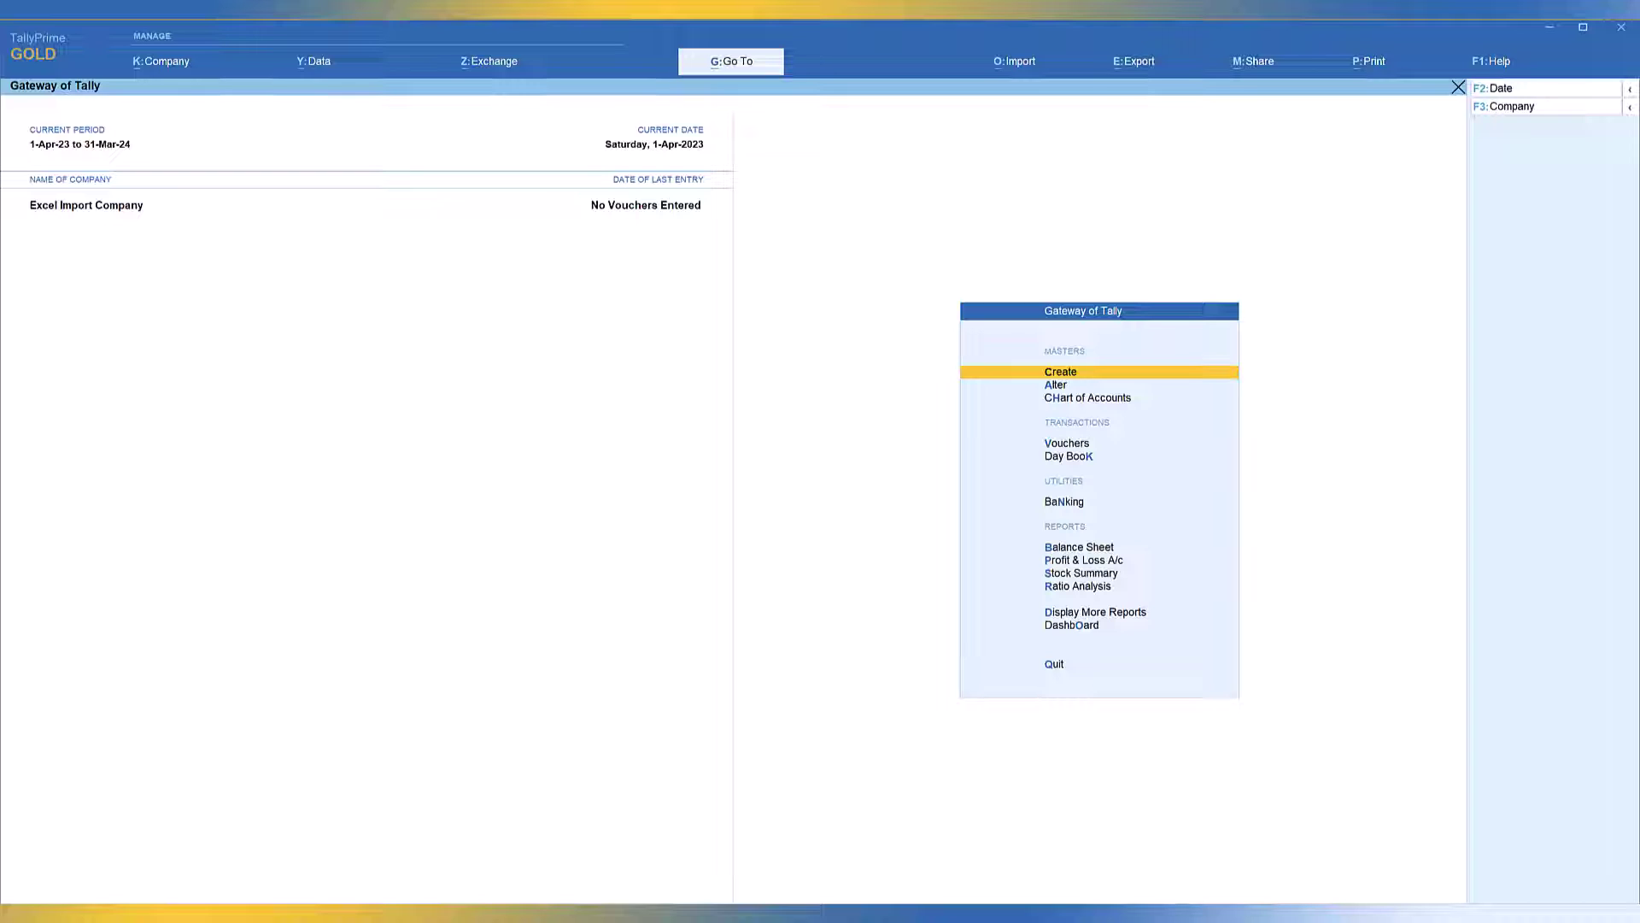
# Step: Export the sample Excel file for transactions, covering all accounting vouchers, to D:\ExcelData as AccountingVouchers.xlsx
pyautogui.click(1056, 384)
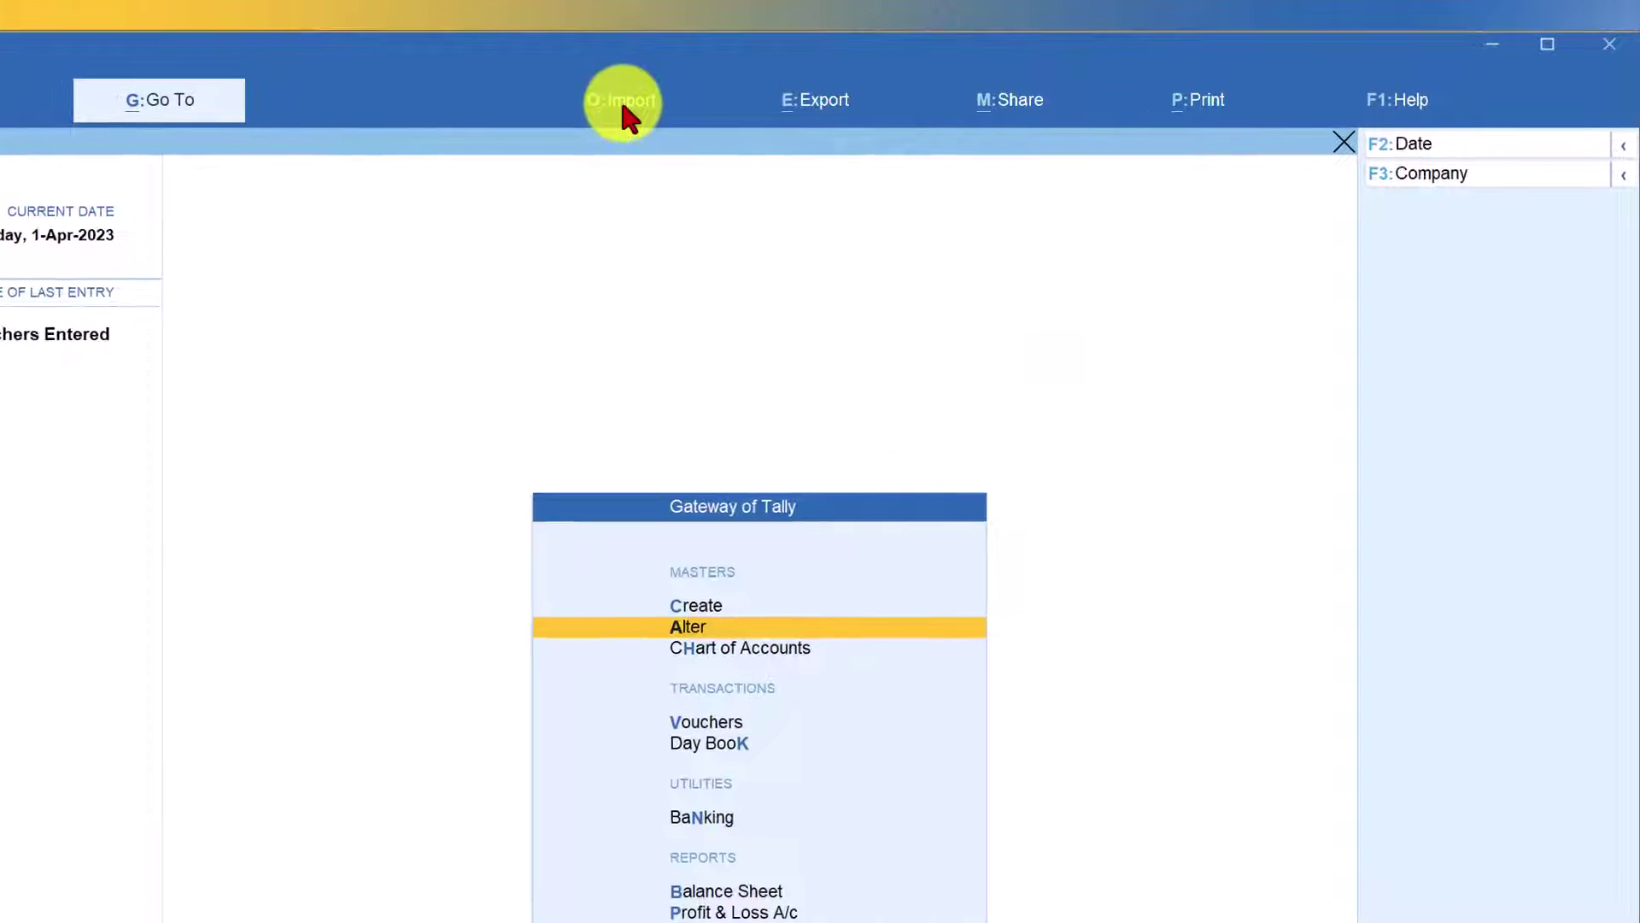
pyautogui.click(622, 106)
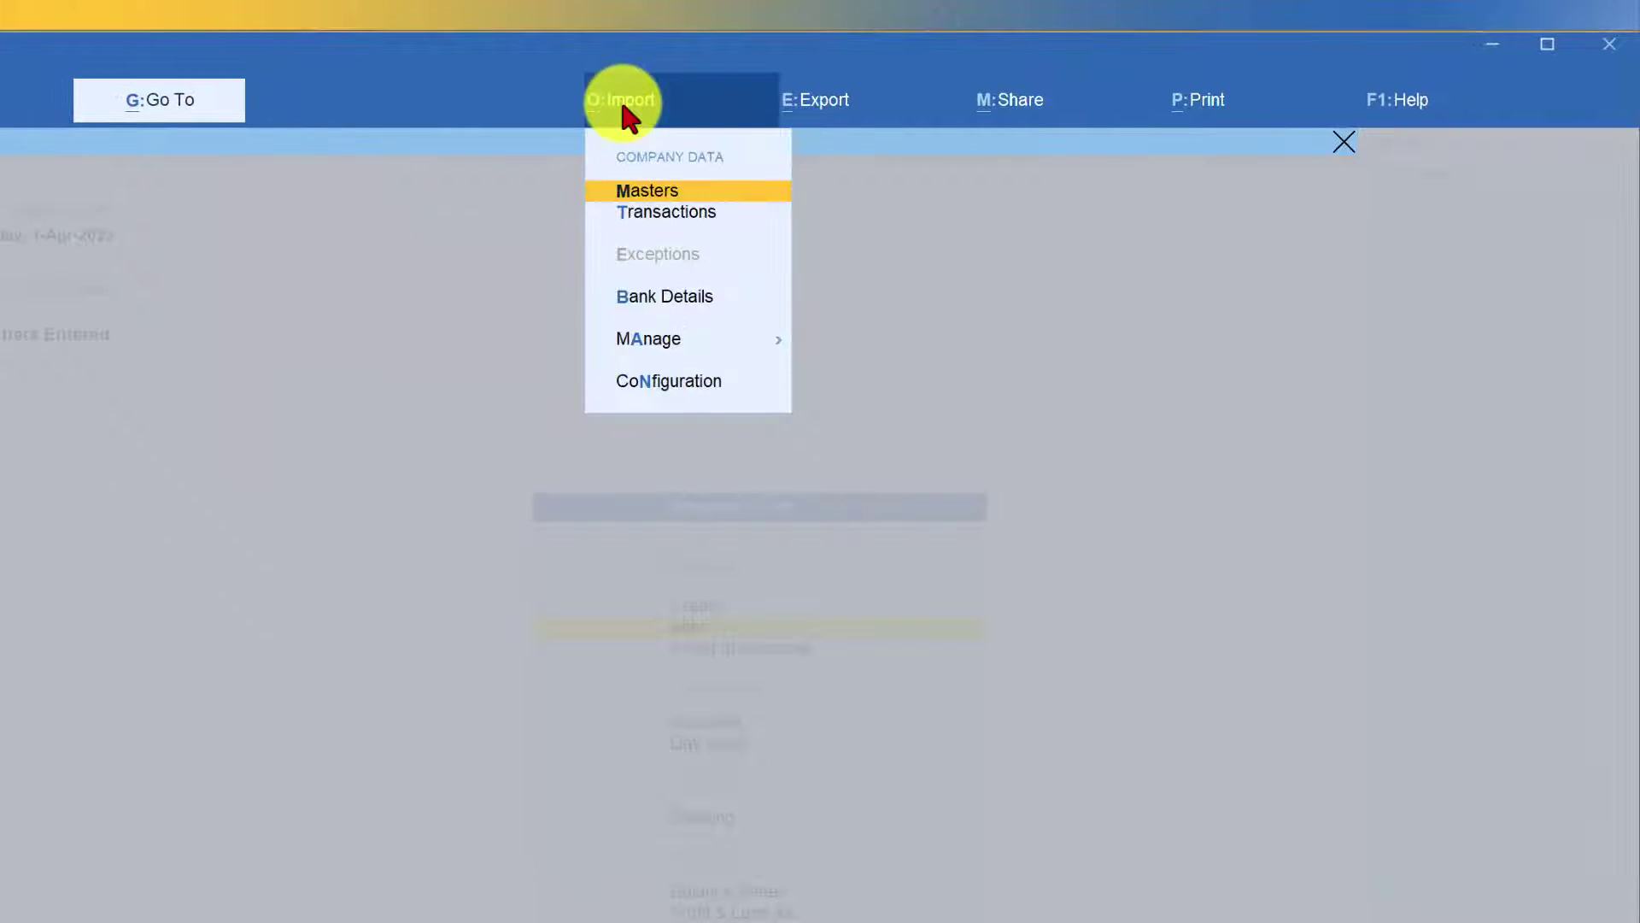
pyautogui.click(649, 342)
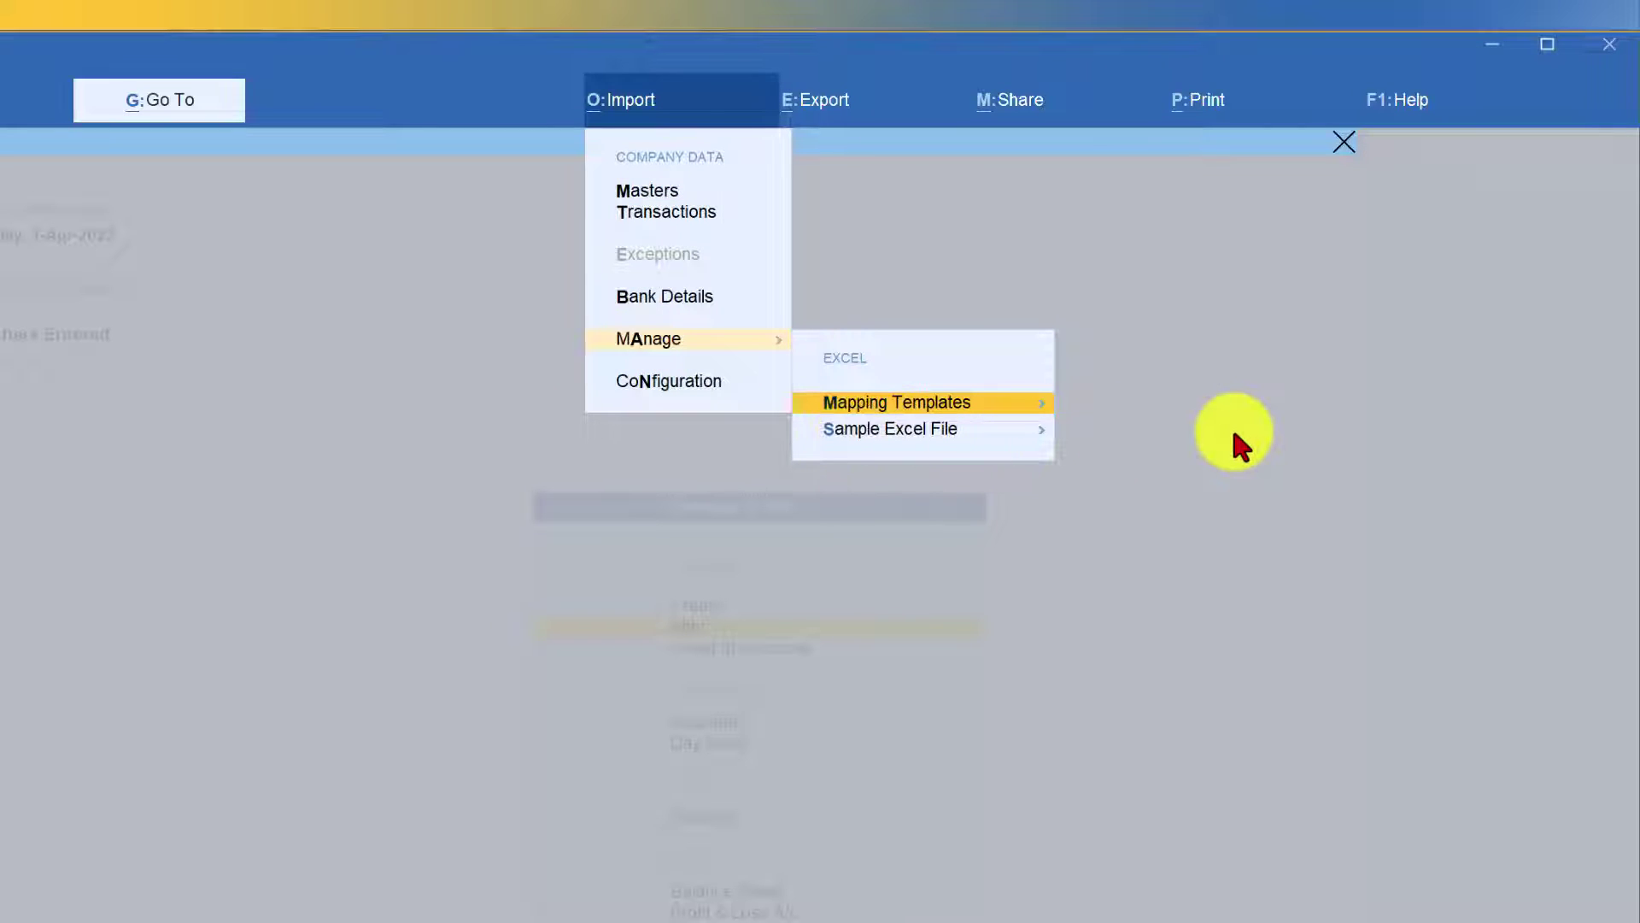
pyautogui.press('Down')
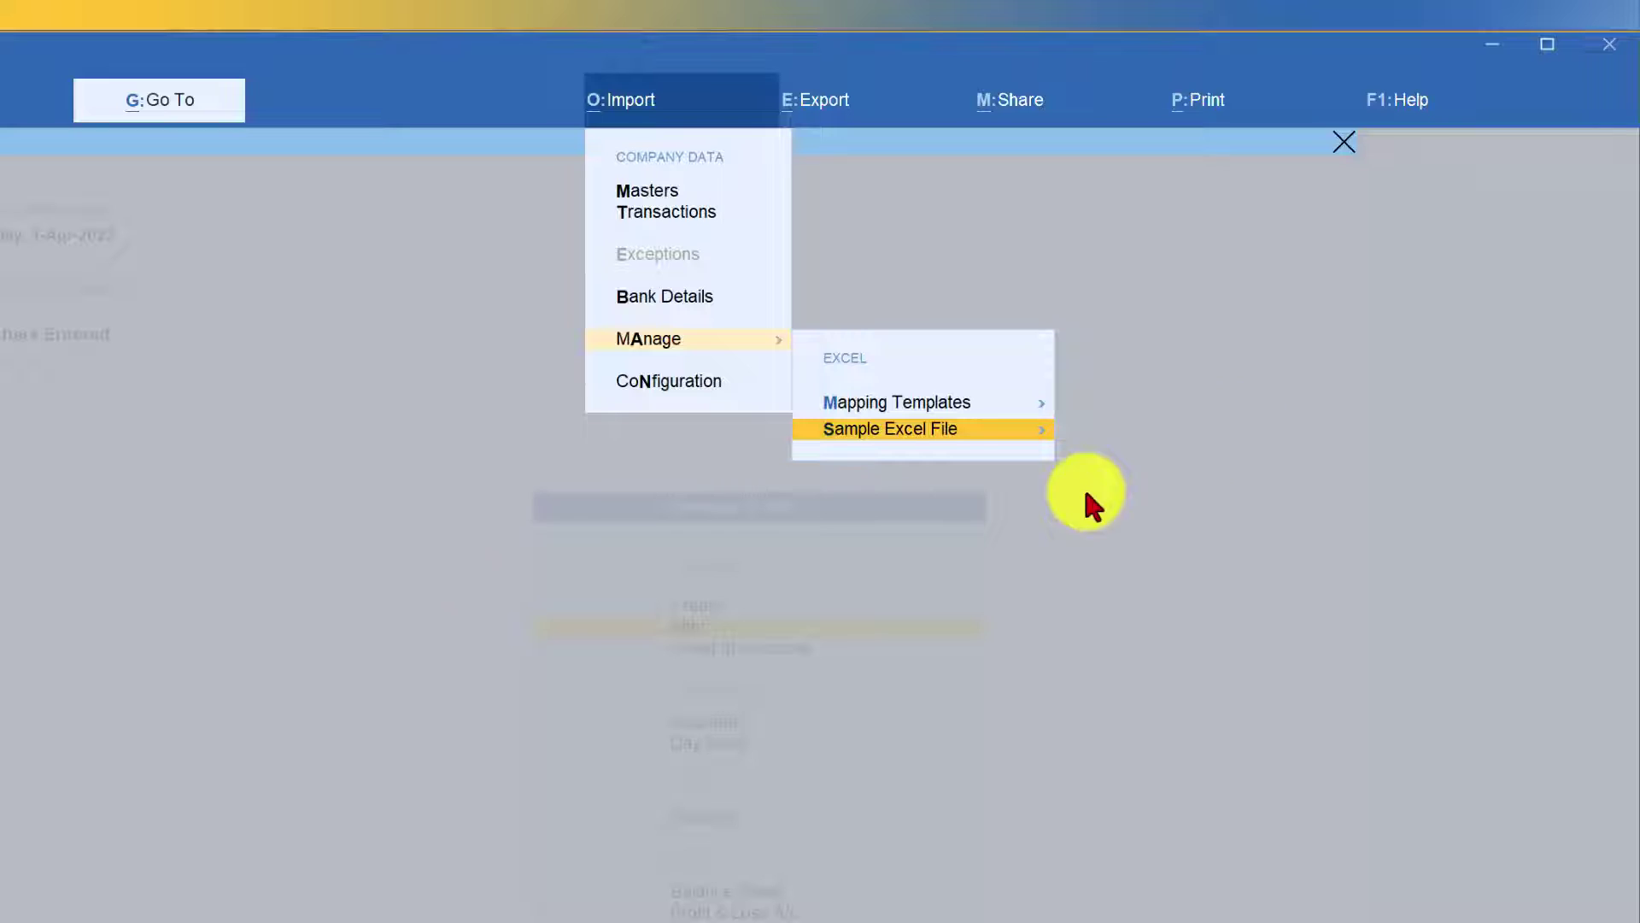
pyautogui.click(906, 431)
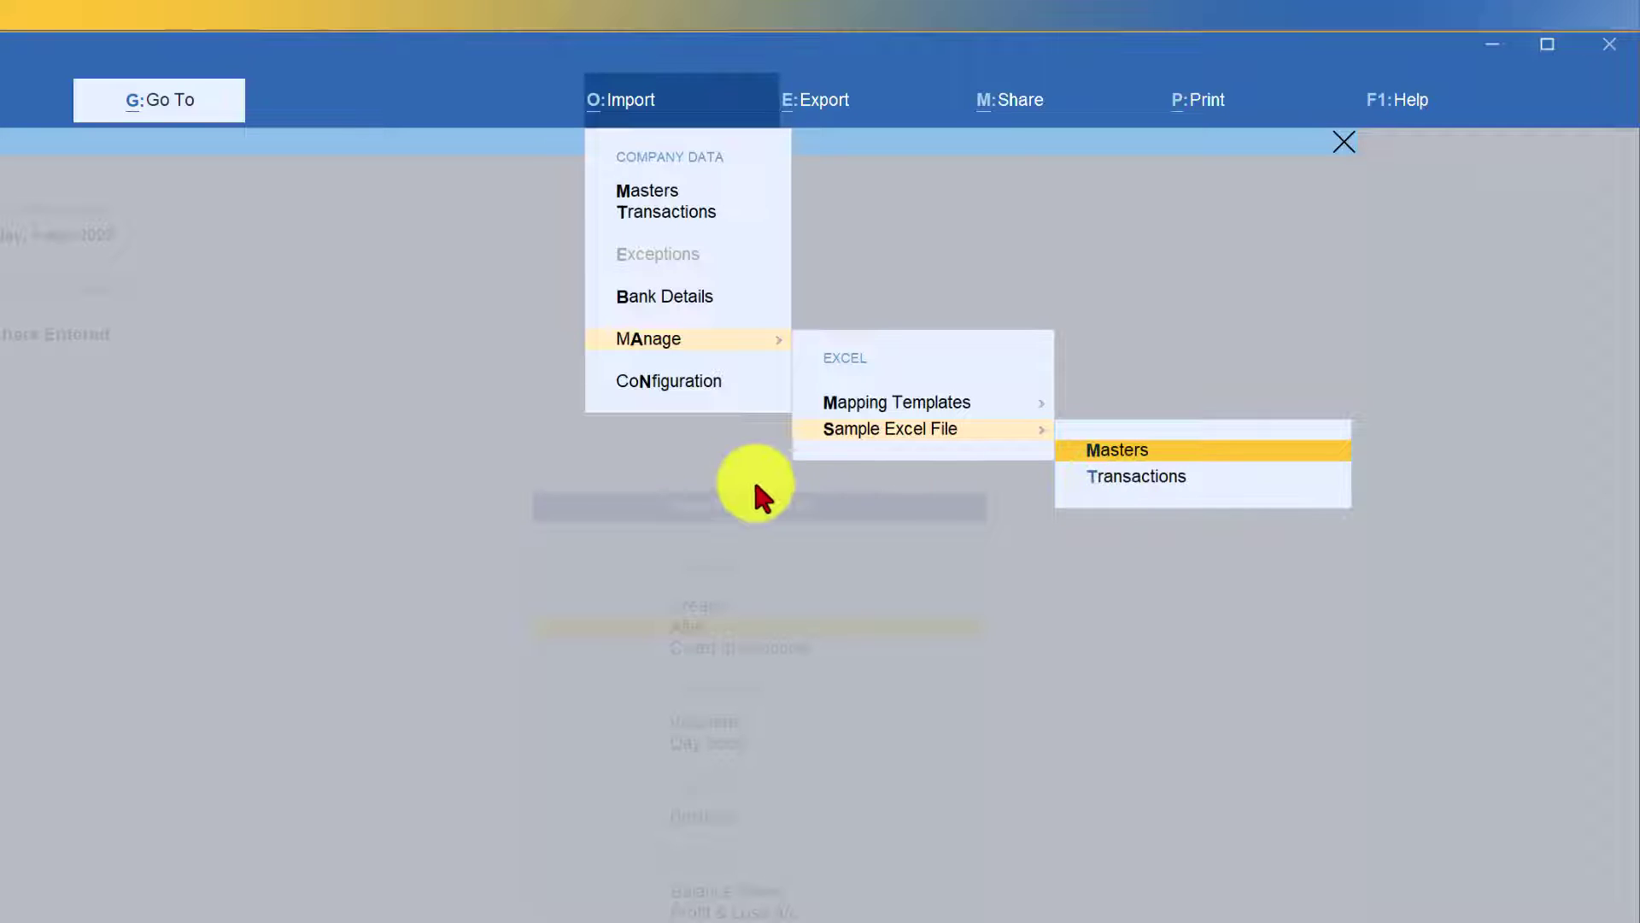
pyautogui.press('Down')
pyautogui.press('Return')
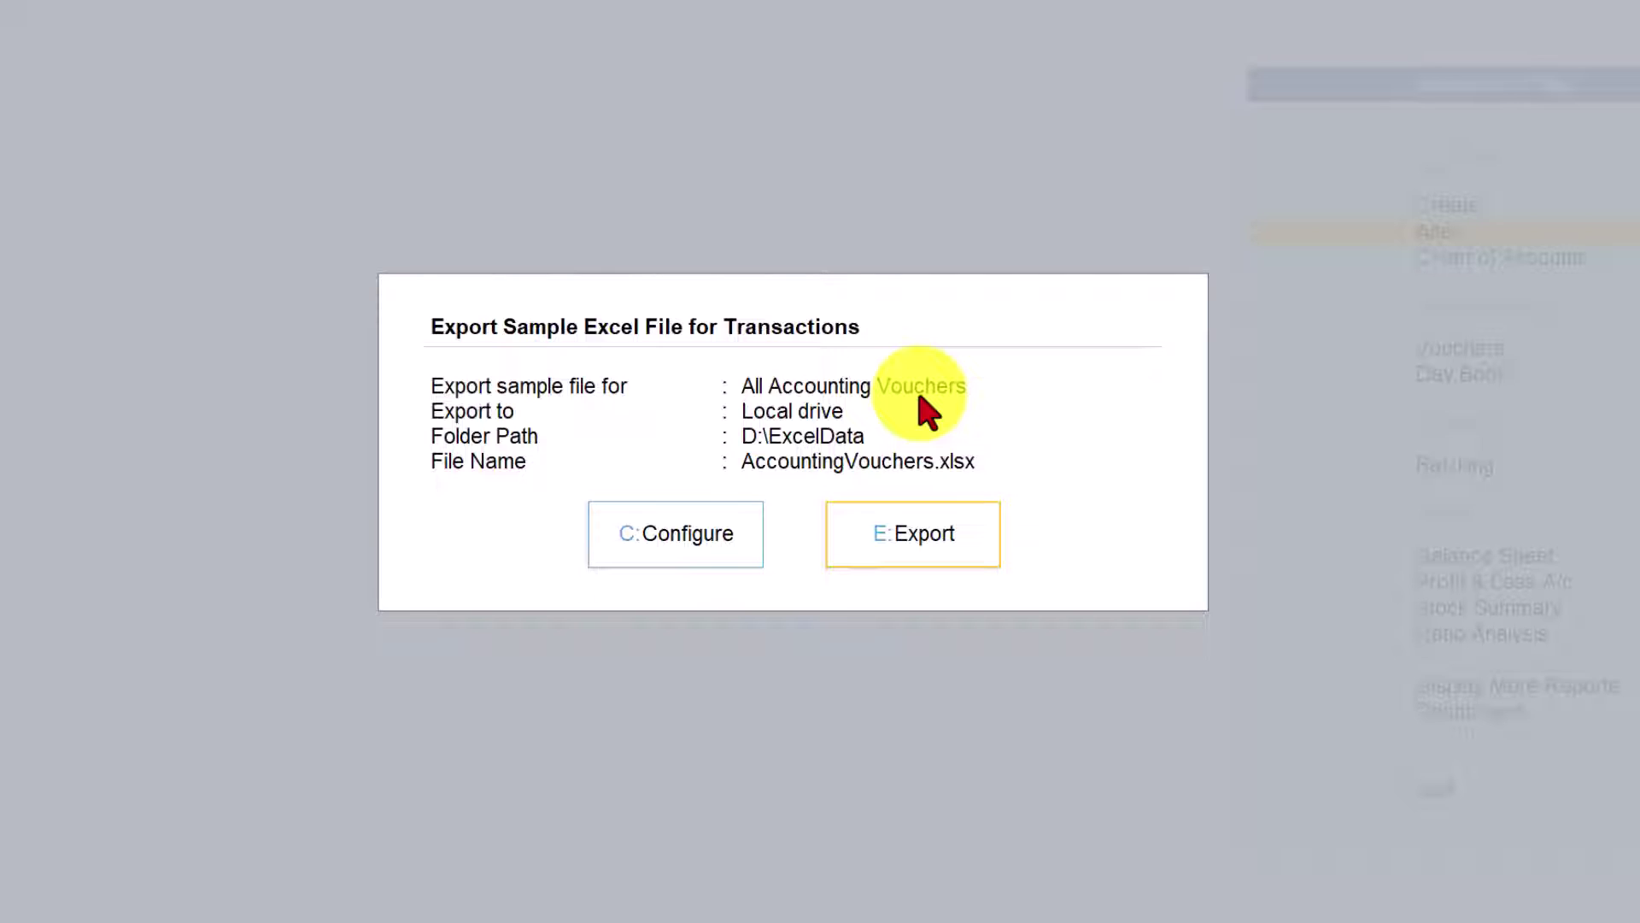
pyautogui.click(892, 534)
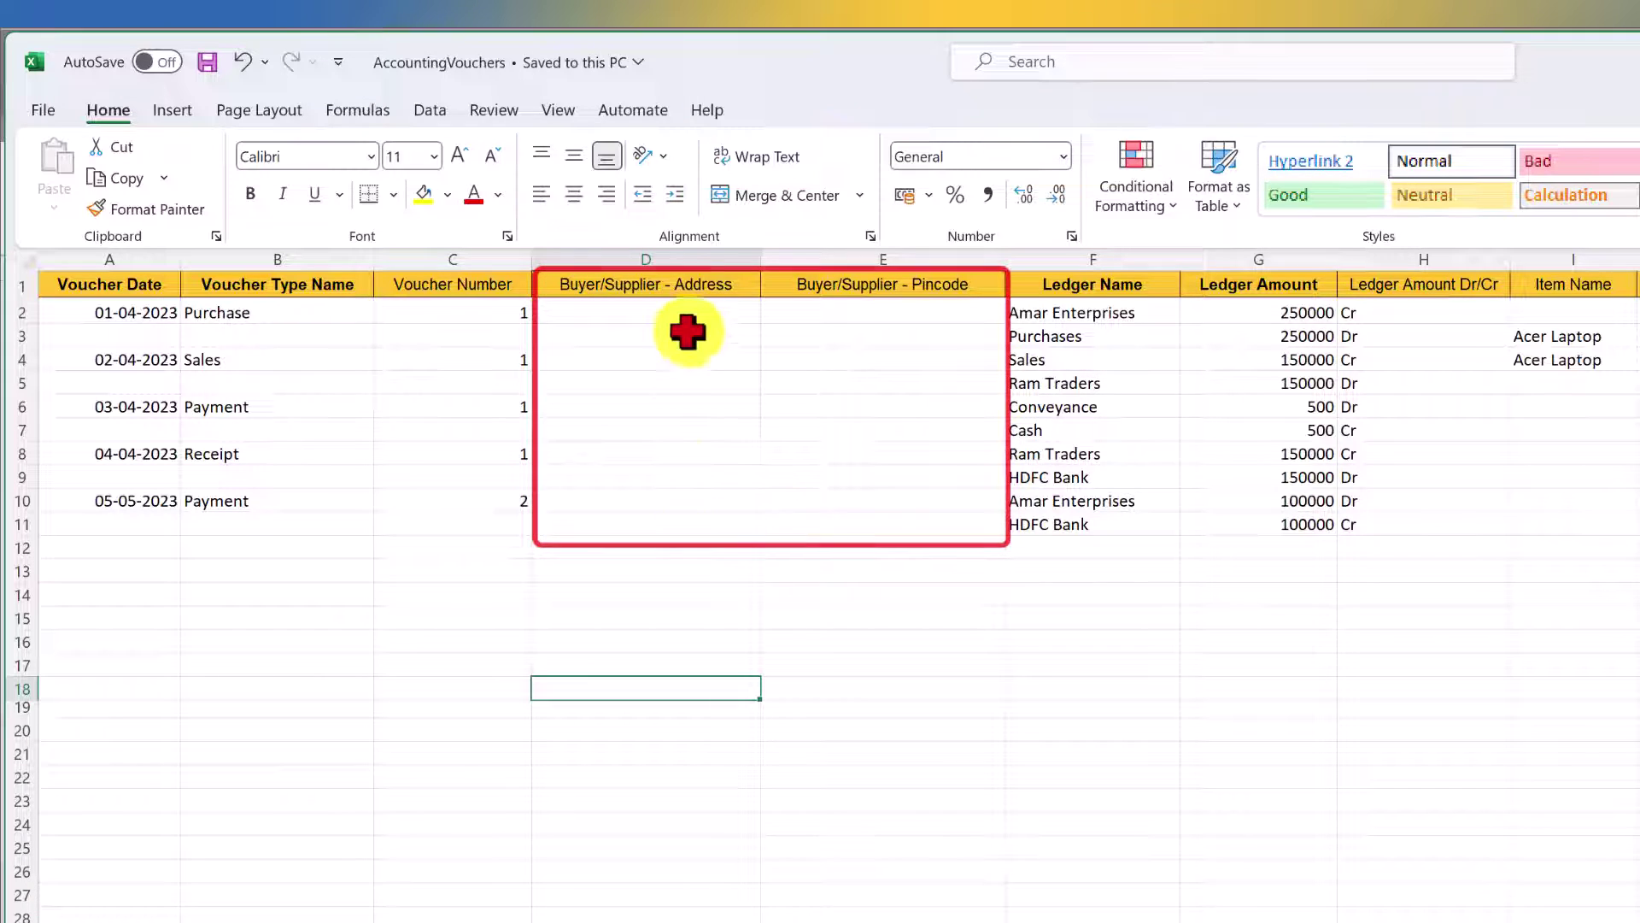
# Step: Delete the Buyer/Supplier - Address and Buyer/Supplier - Pincode columns from the Accounting Voucher sheet in Excel
pyautogui.rightClick(679, 249)
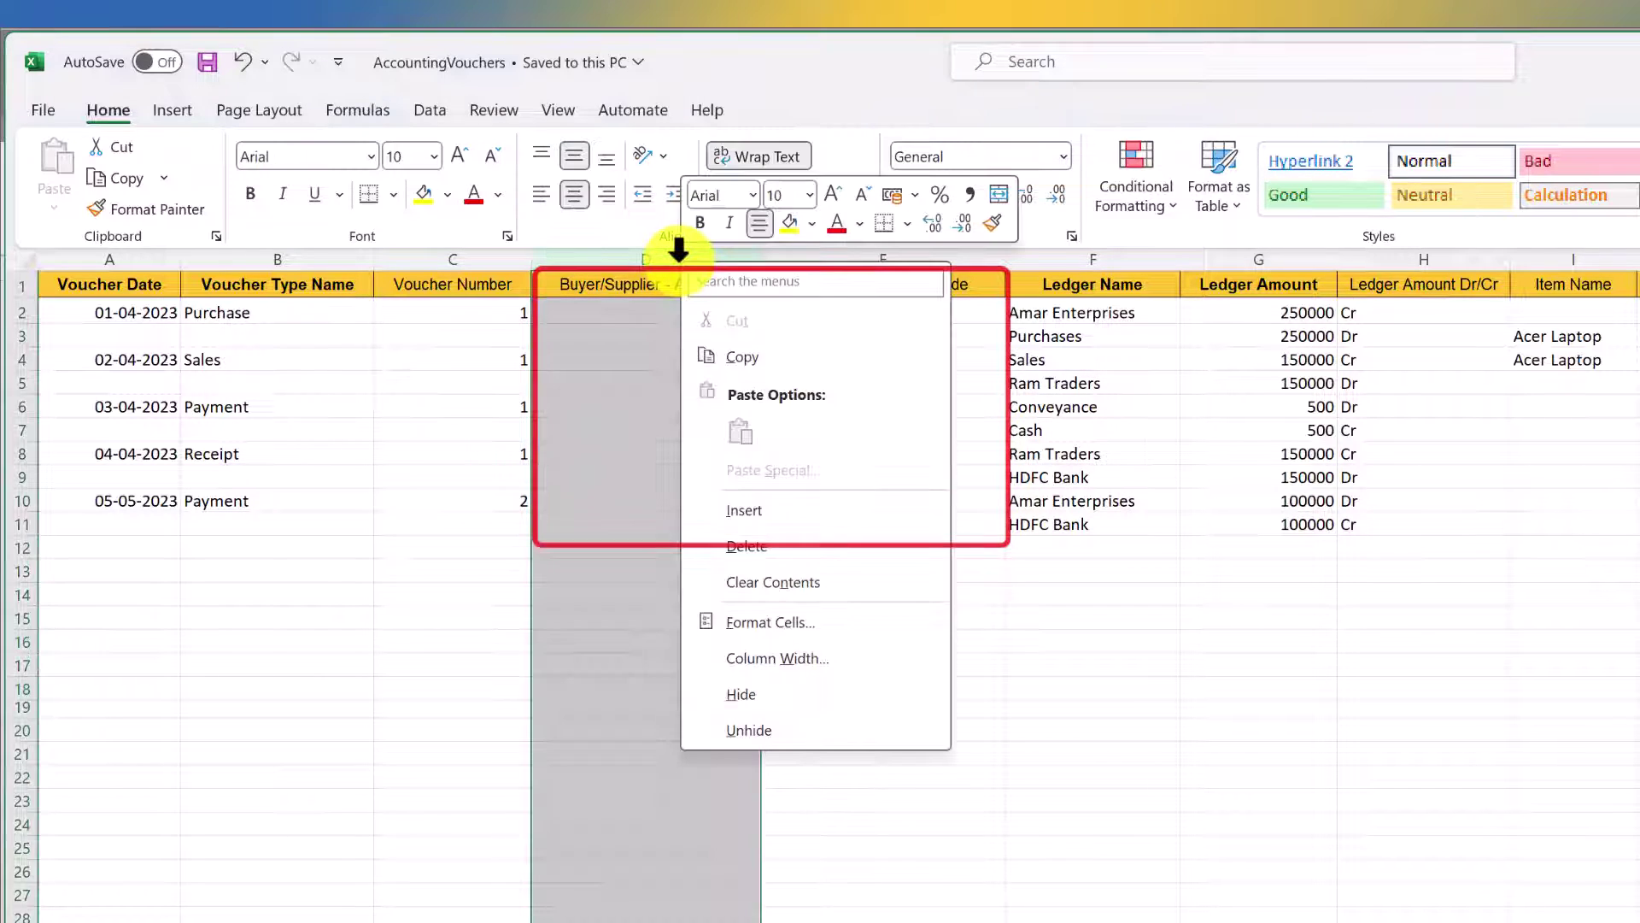
pyautogui.click(751, 539)
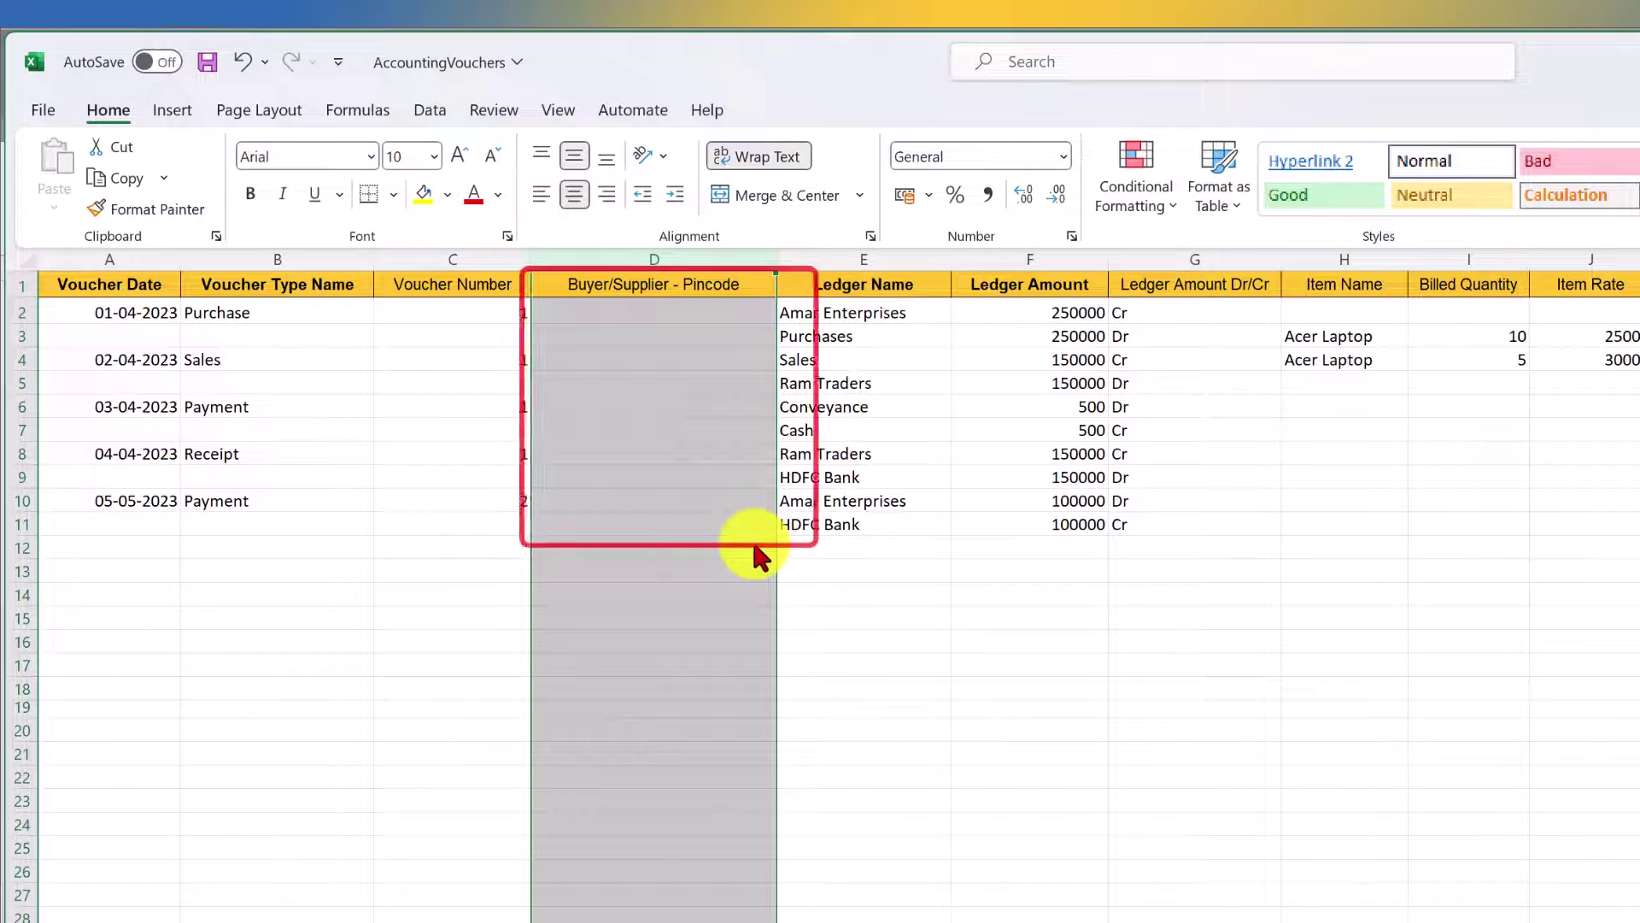
pyautogui.rightClick(664, 271)
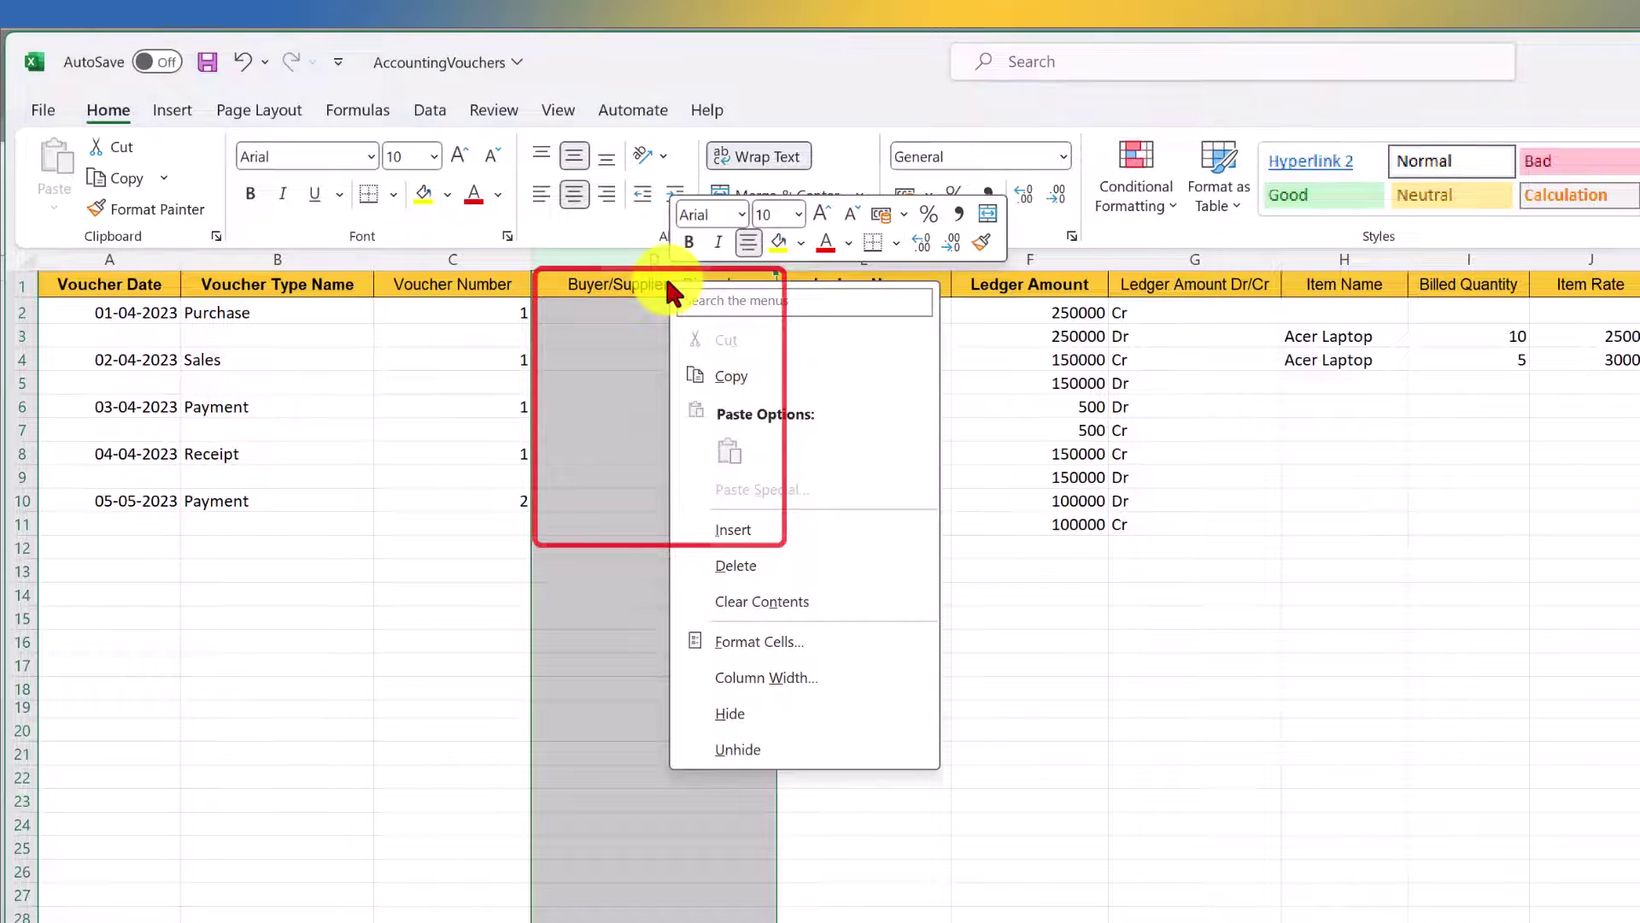
pyautogui.click(736, 551)
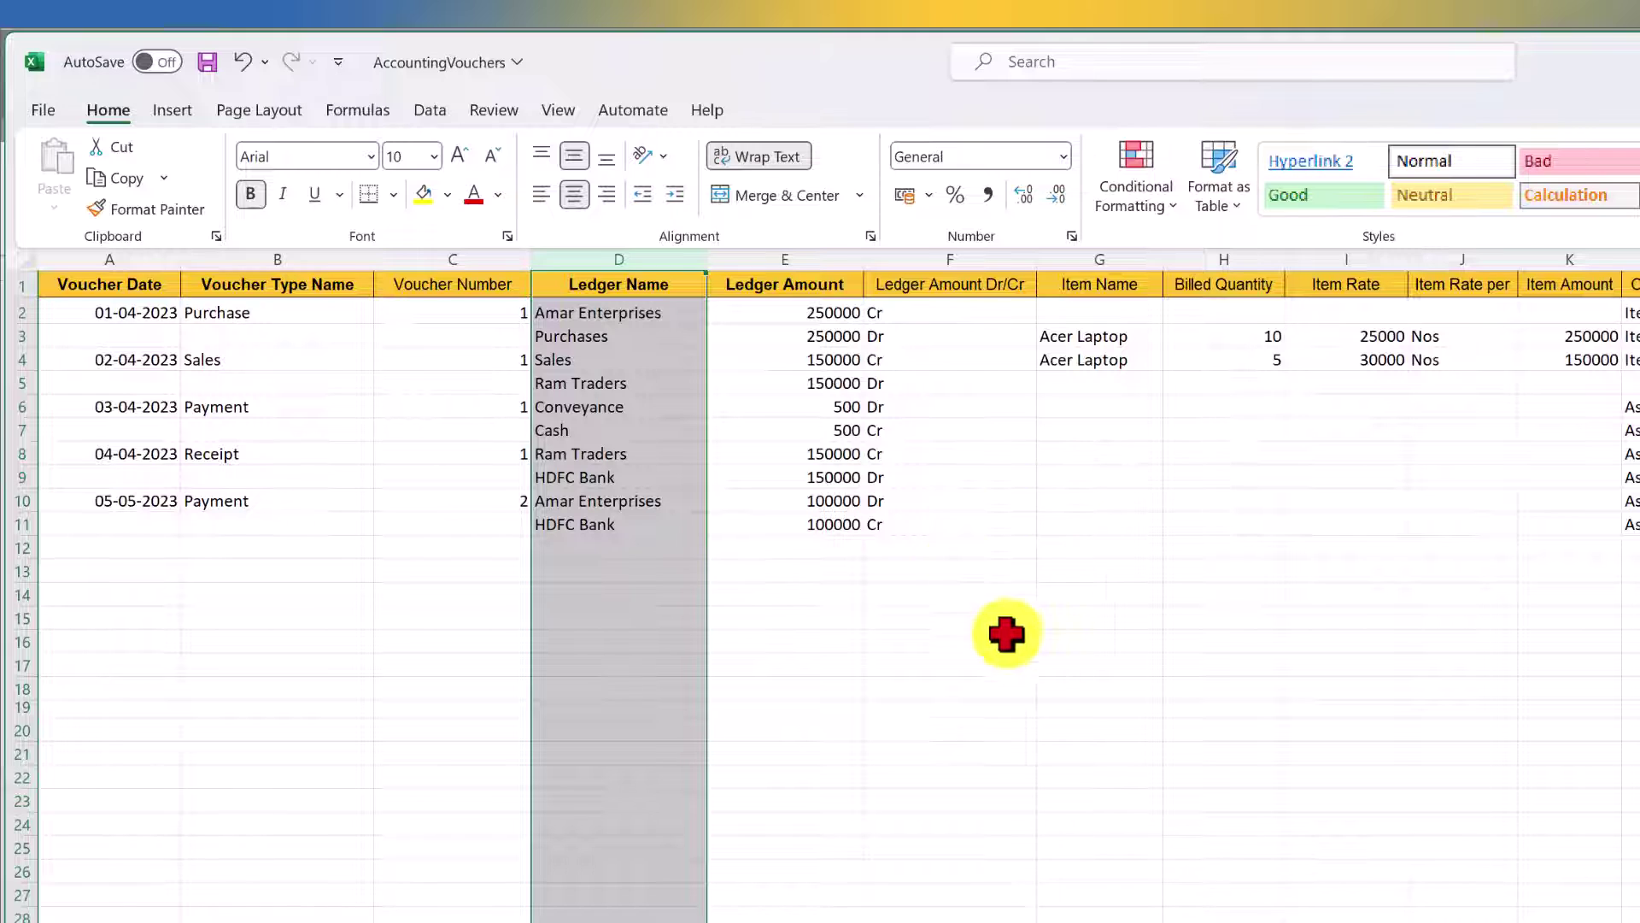
pyautogui.click(450, 724)
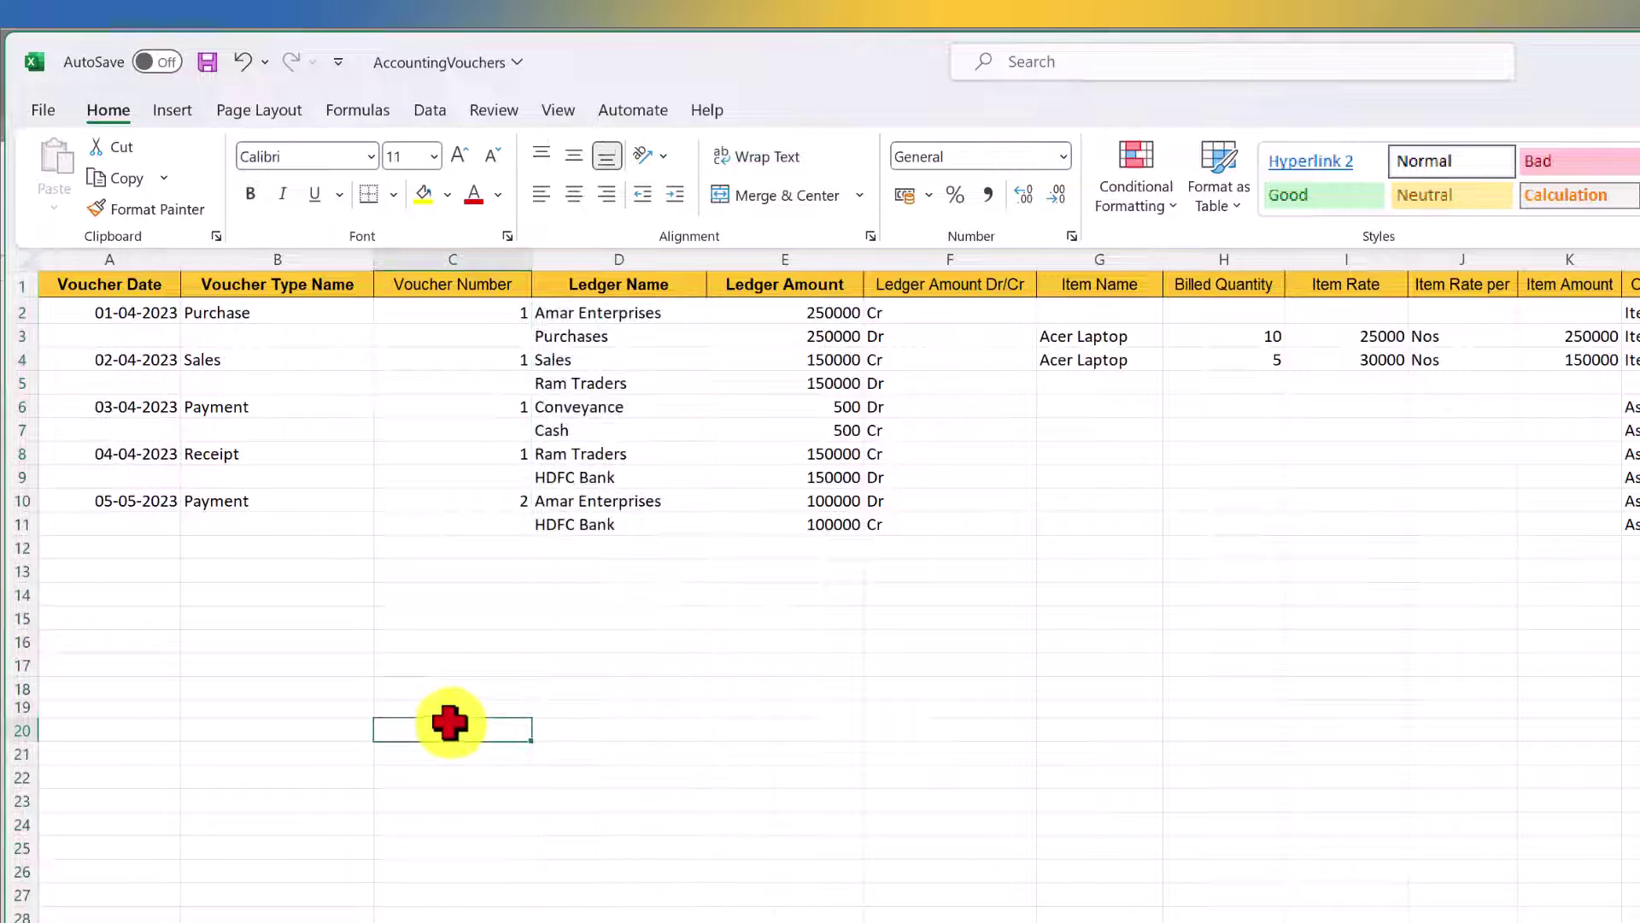
# Step: Examine the voucher date and item name entries, and consult the applicable field values on the Accounting Voucher (Read Me) sheet
pyautogui.click(96, 312)
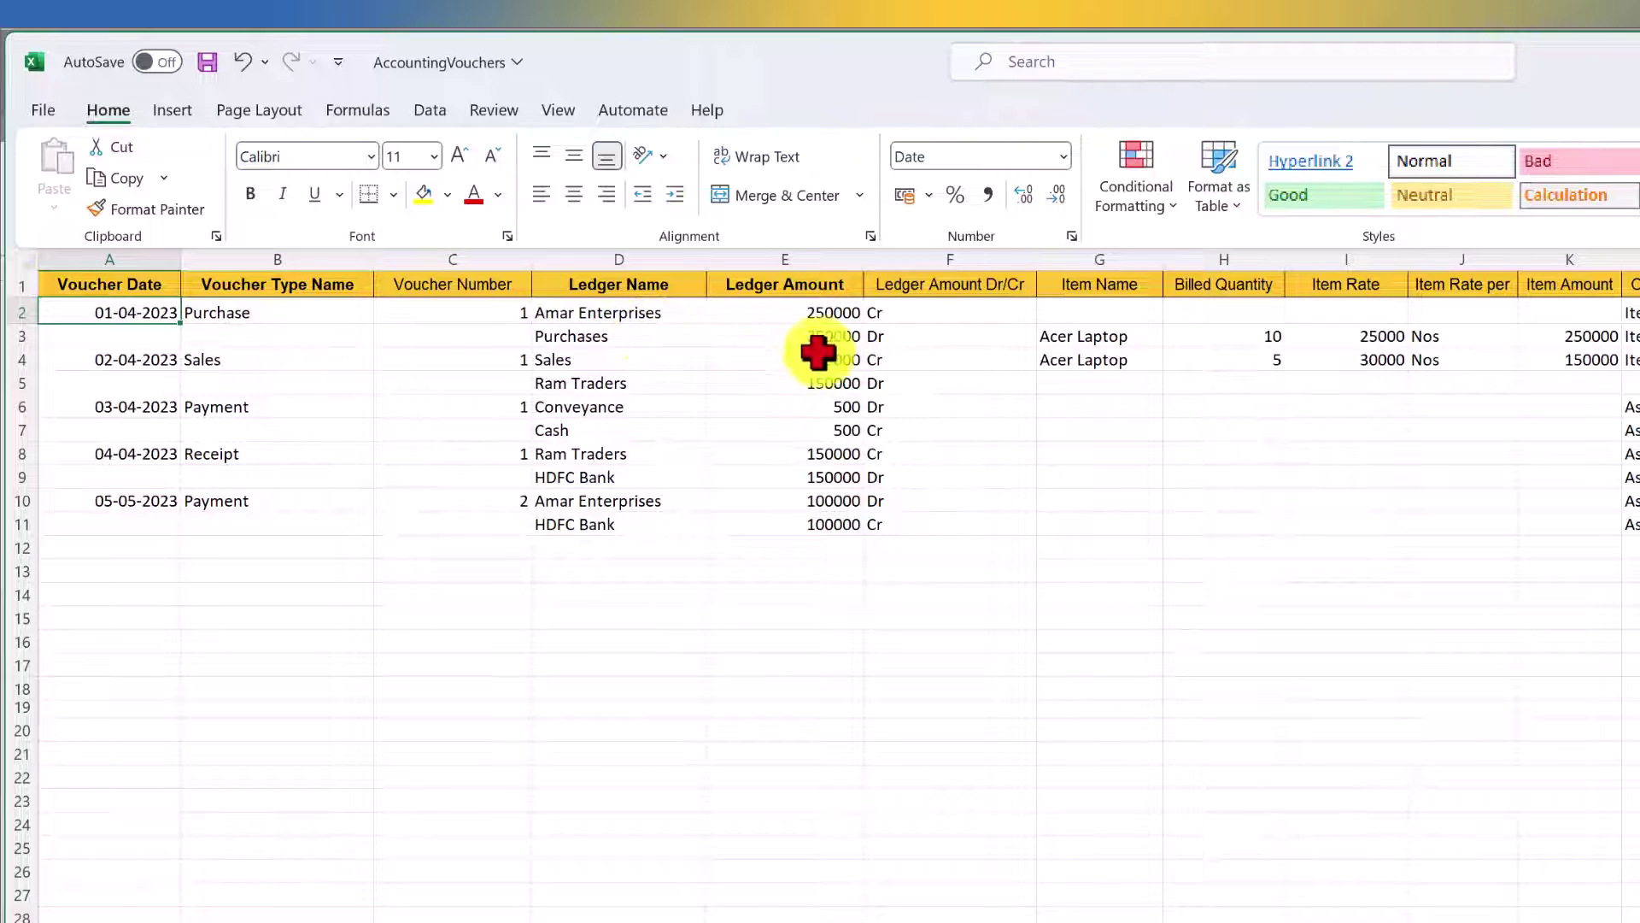
pyautogui.click(1069, 336)
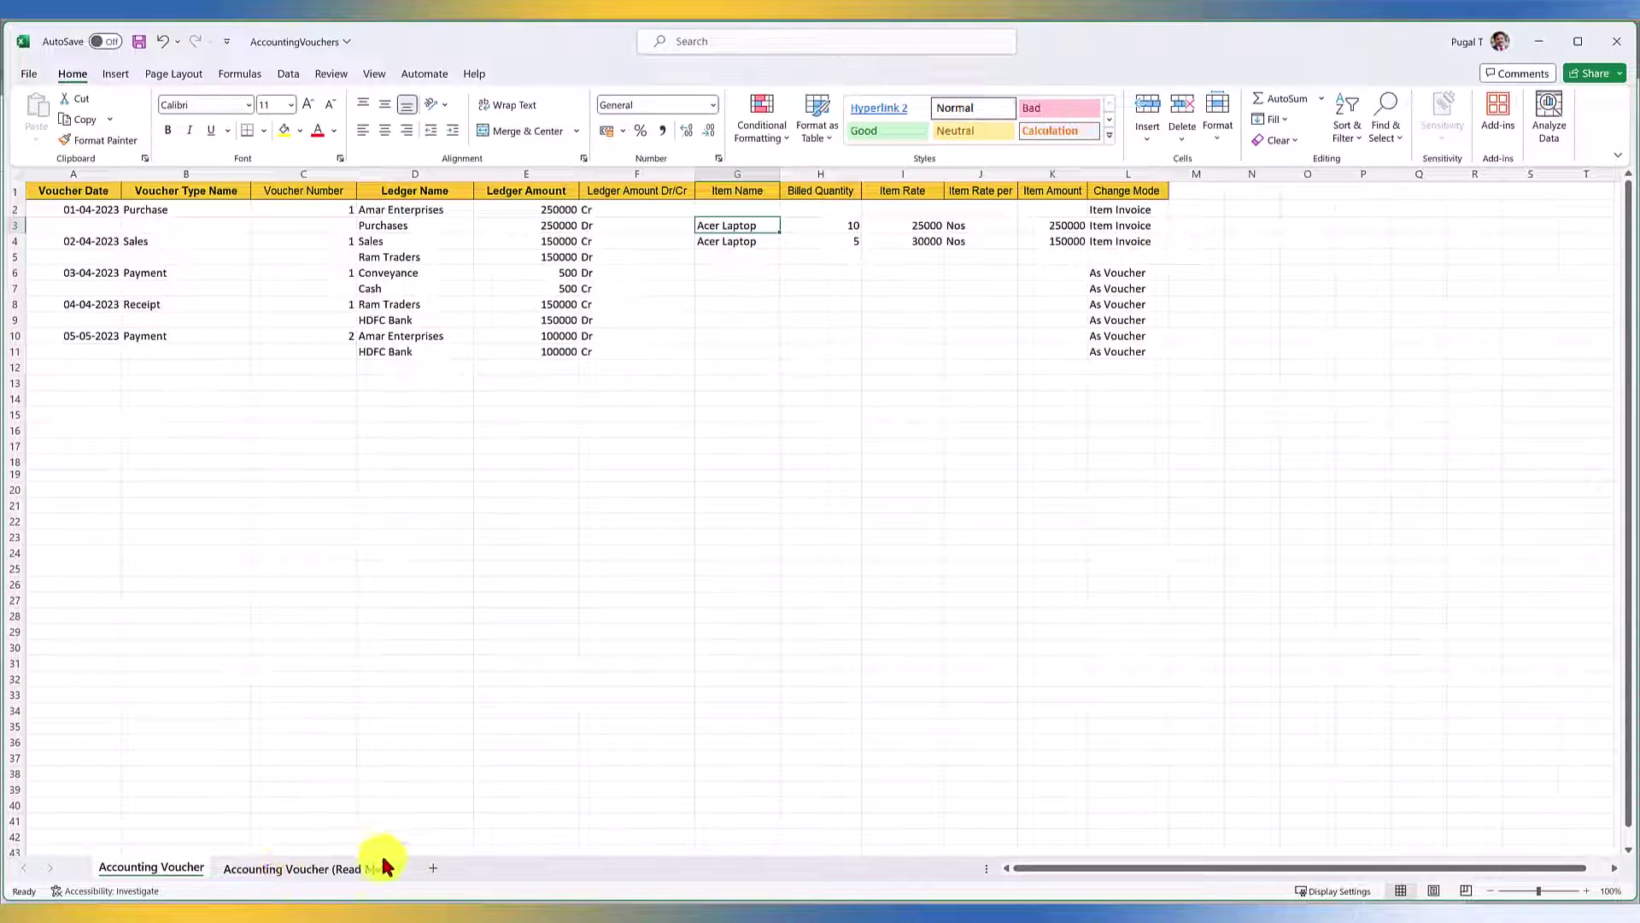
pyautogui.click(342, 869)
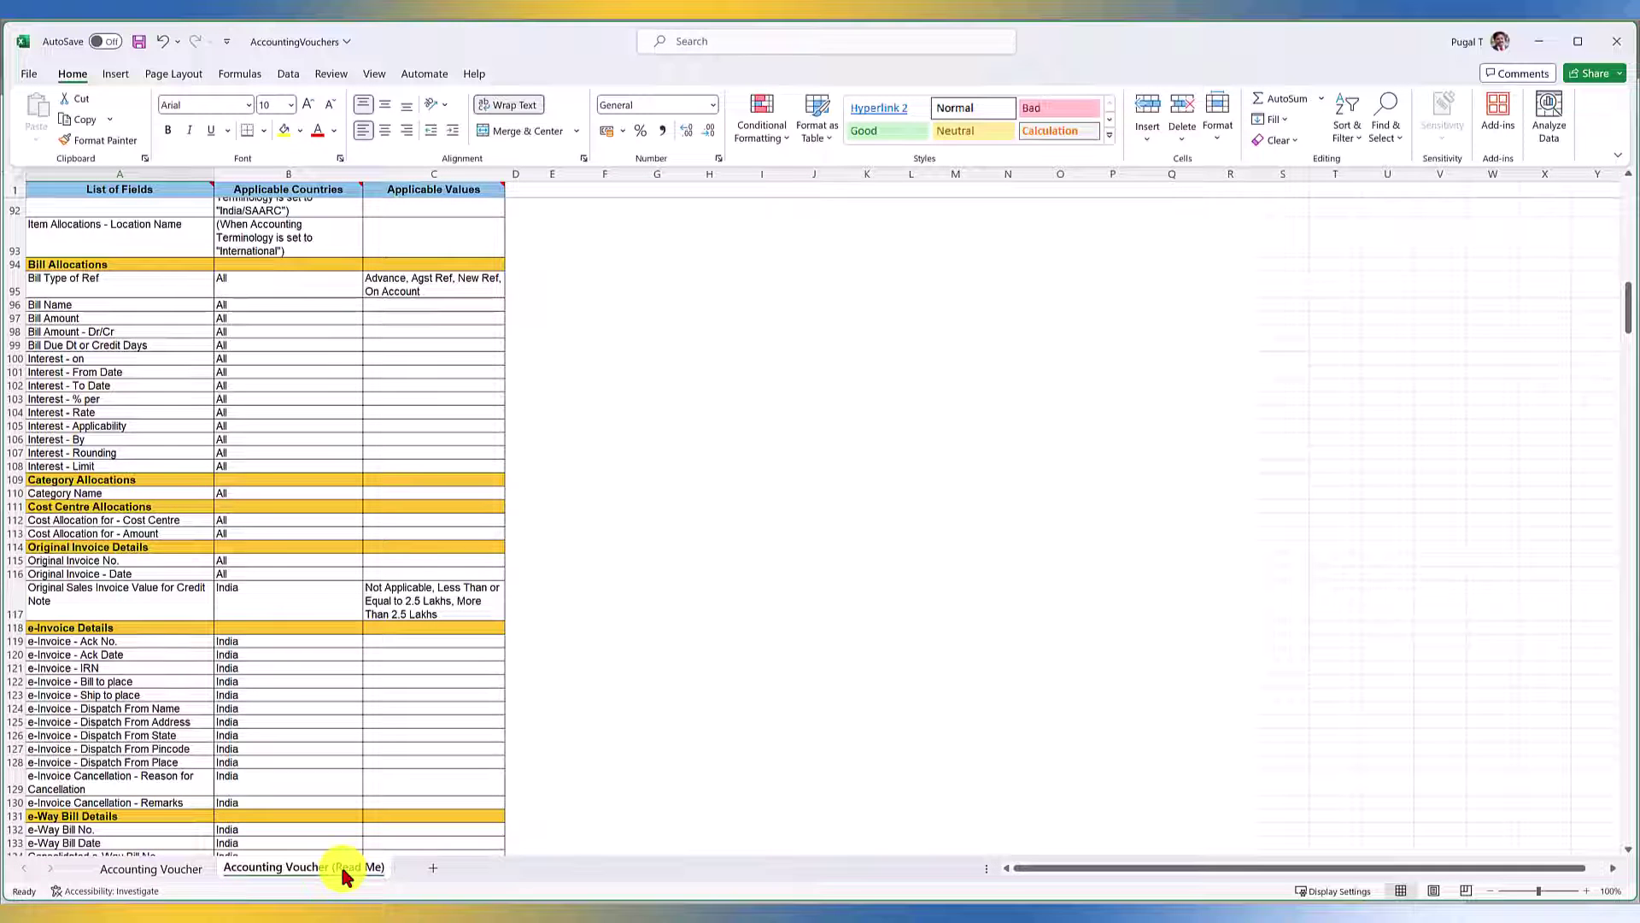
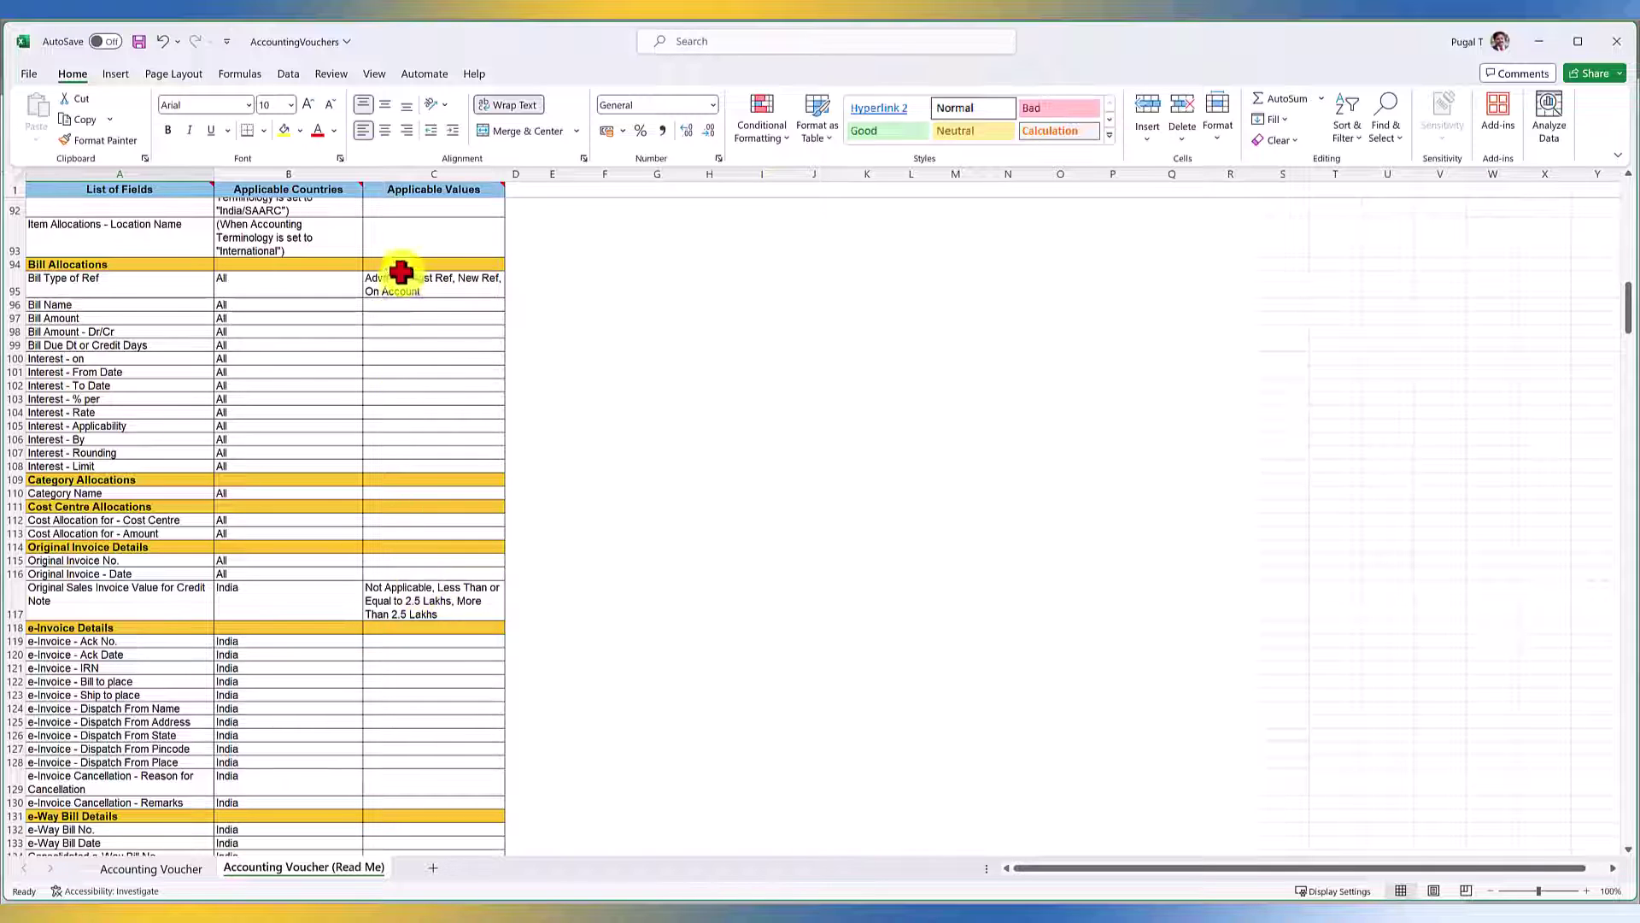
pyautogui.hotkey('ctrl', 'pageup')
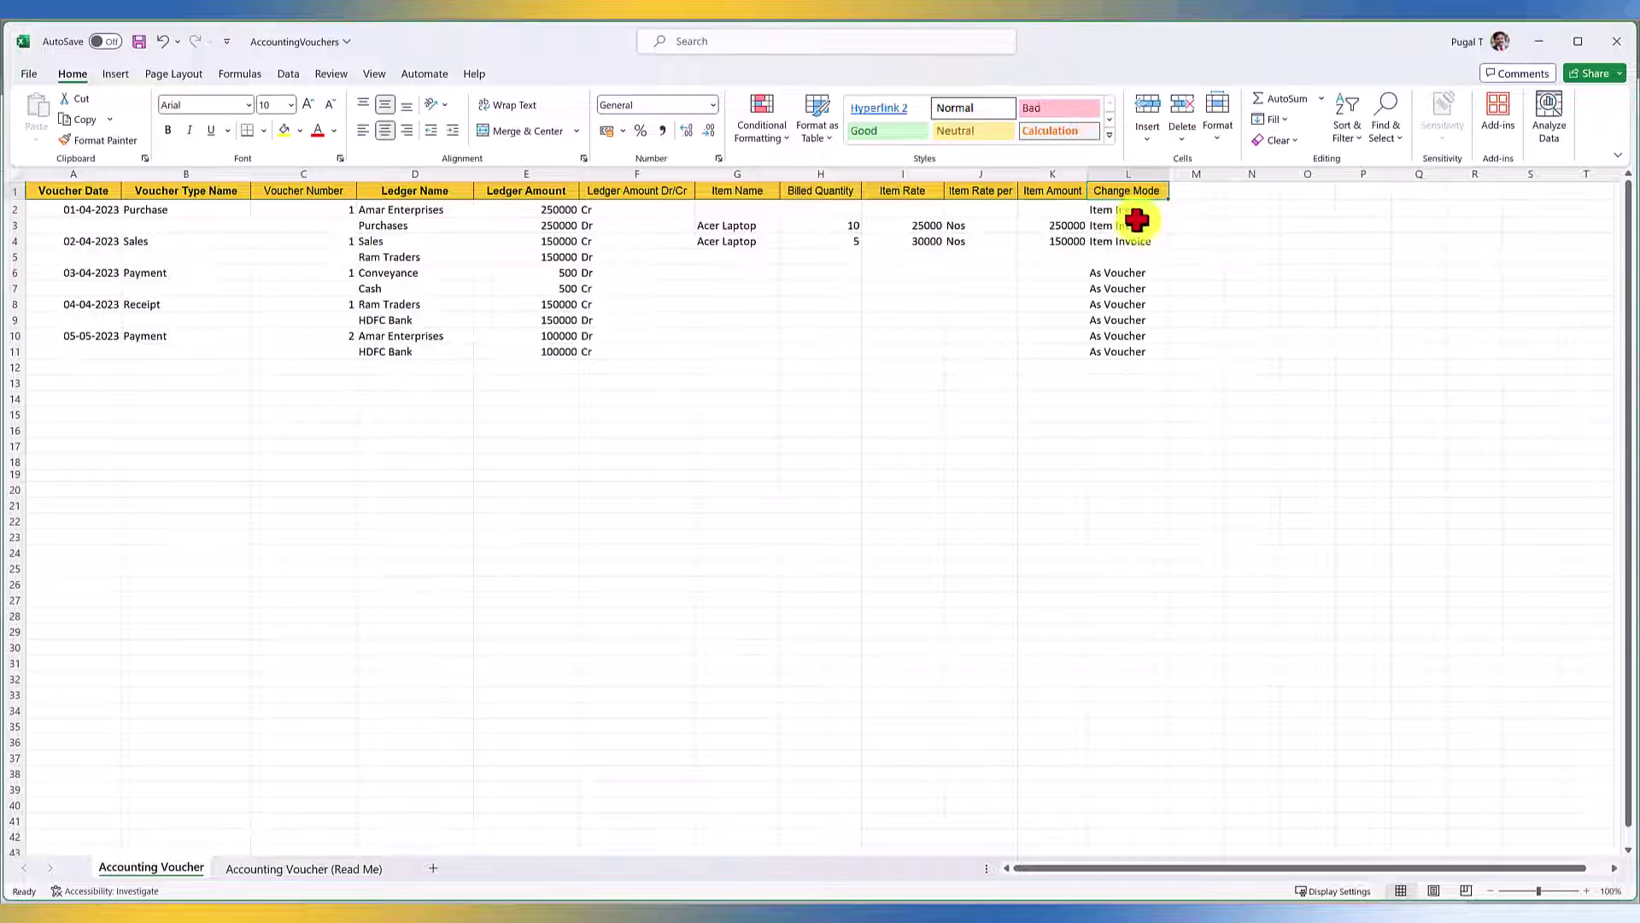
pyautogui.click(278, 870)
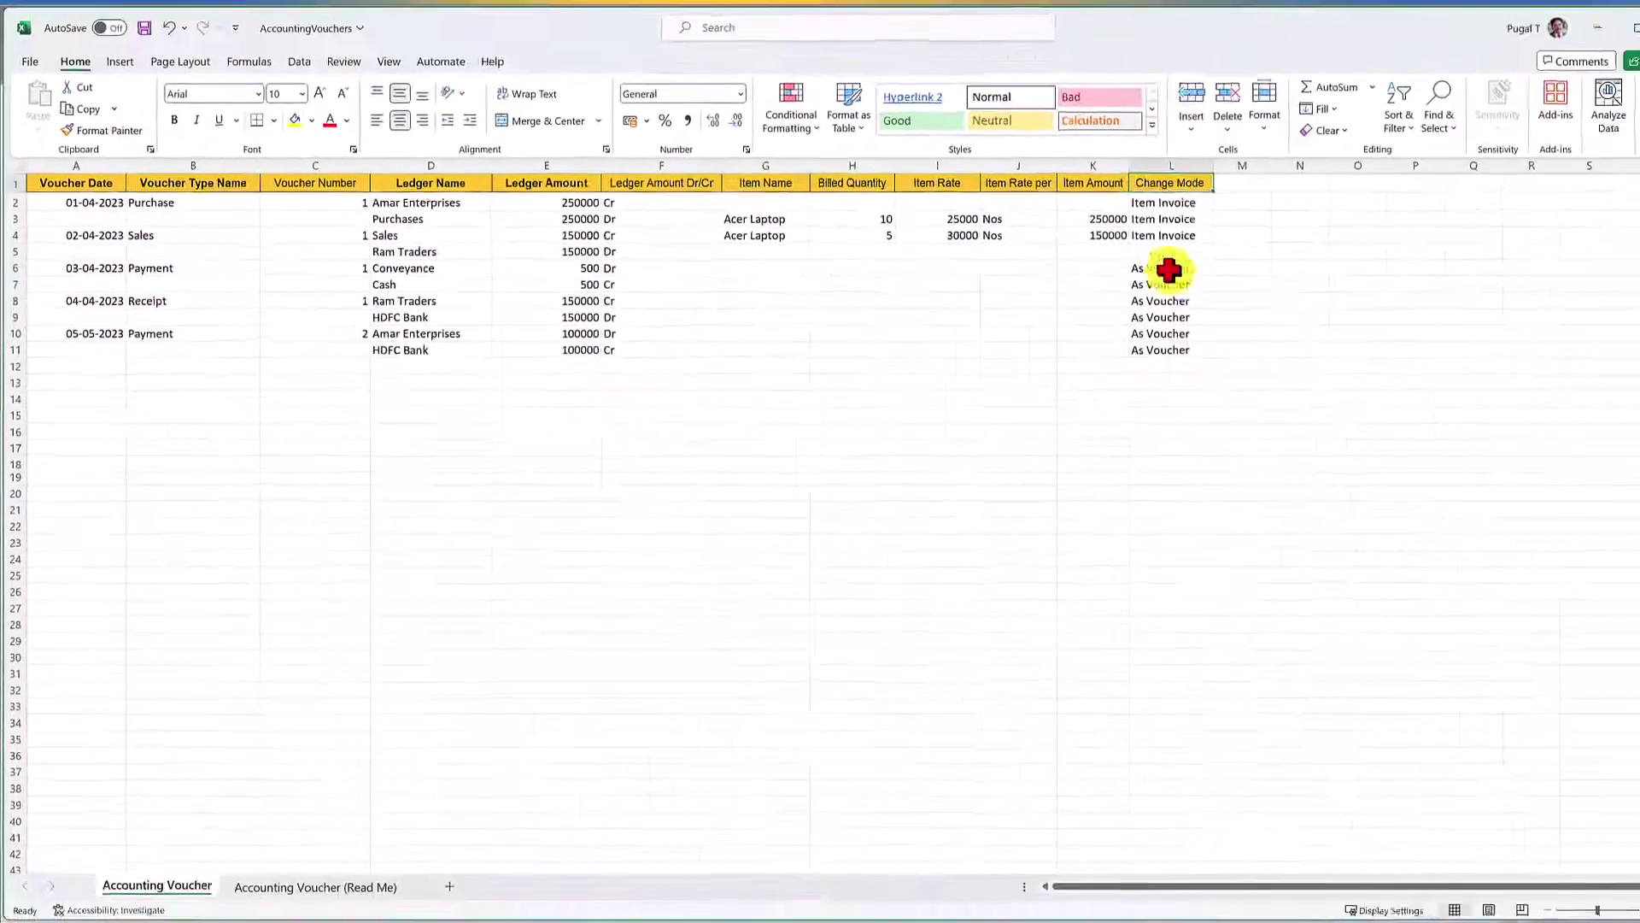
# Step: Check the purchase, payment and receipt rows on the Accounting Voucher sheet and save the workbook
pyautogui.click(163, 211)
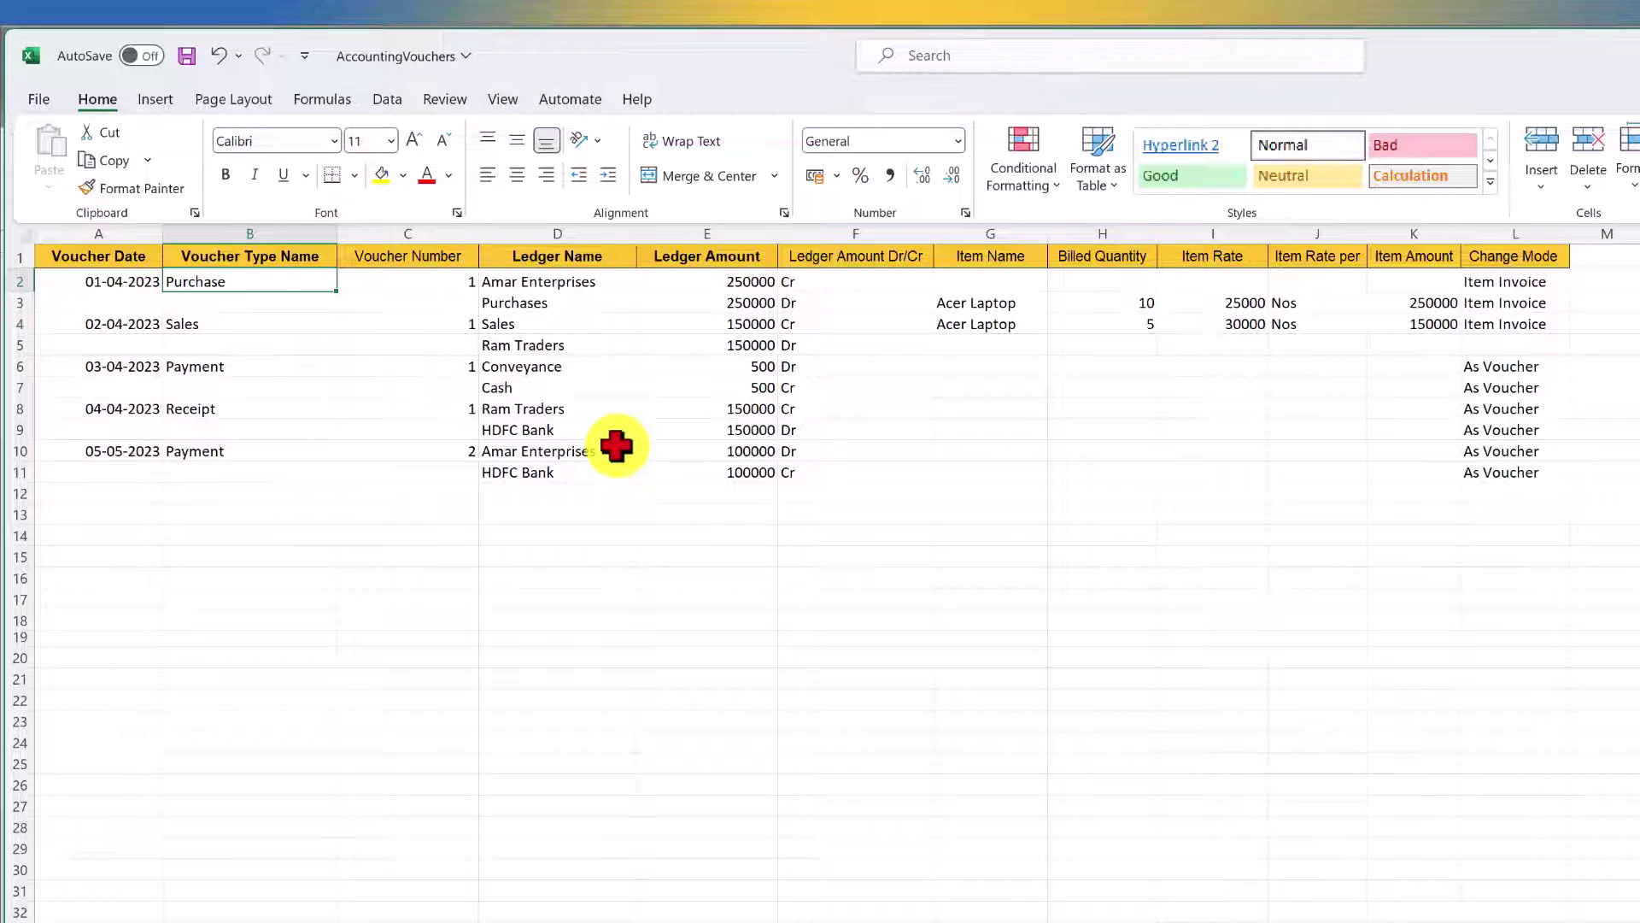
pyautogui.click(607, 287)
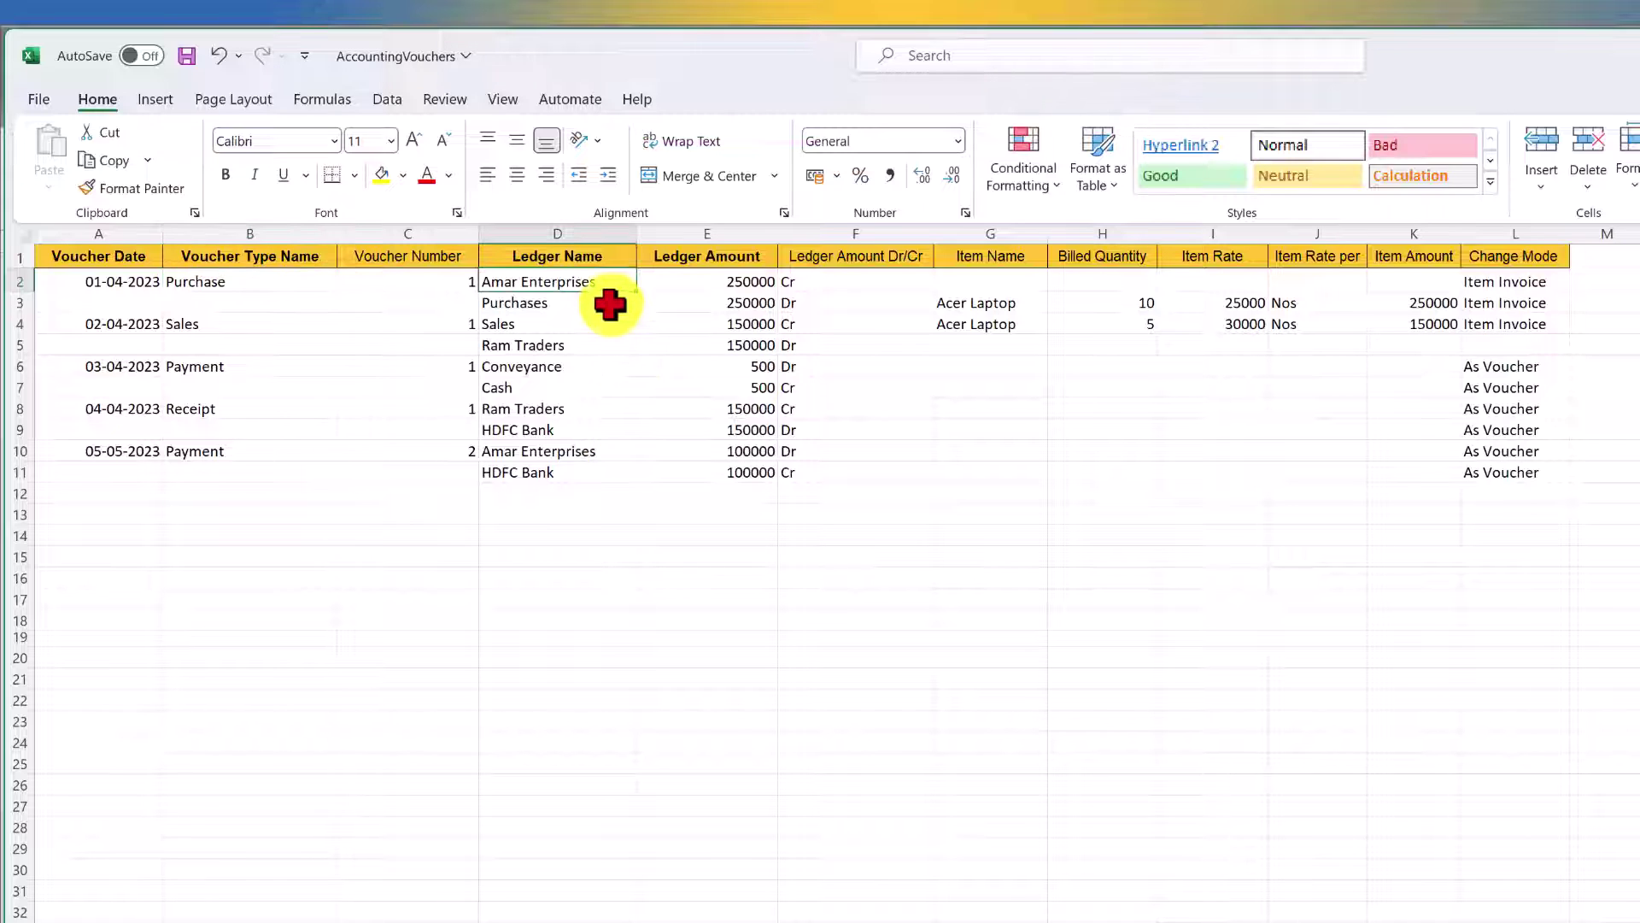
pyautogui.click(652, 299)
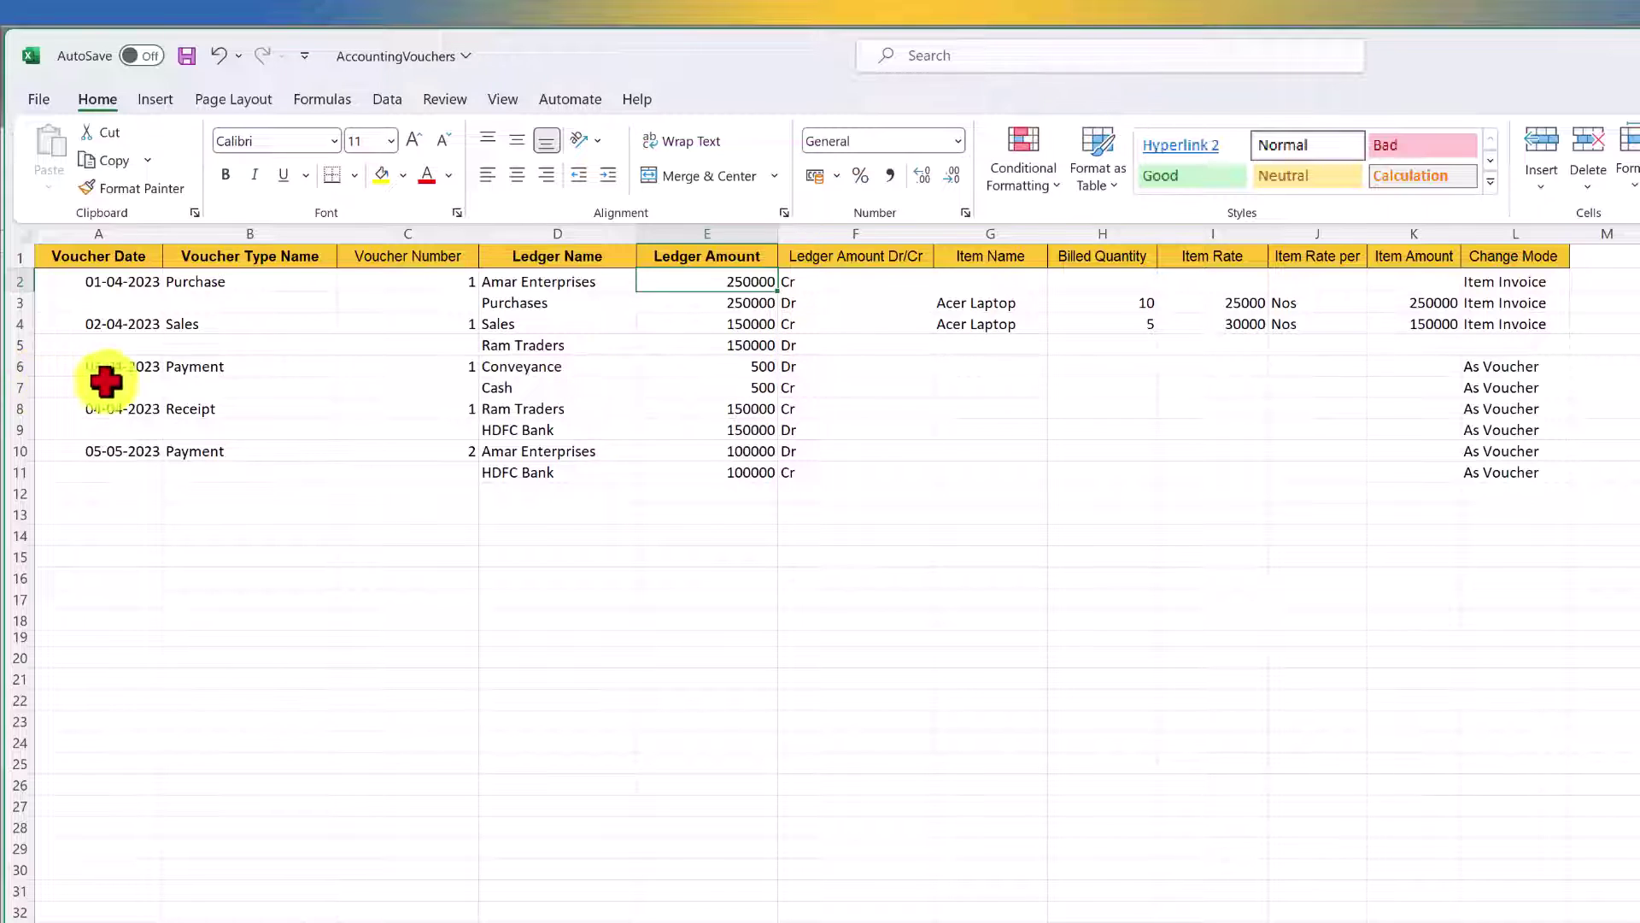
pyautogui.click(216, 373)
pyautogui.click(534, 367)
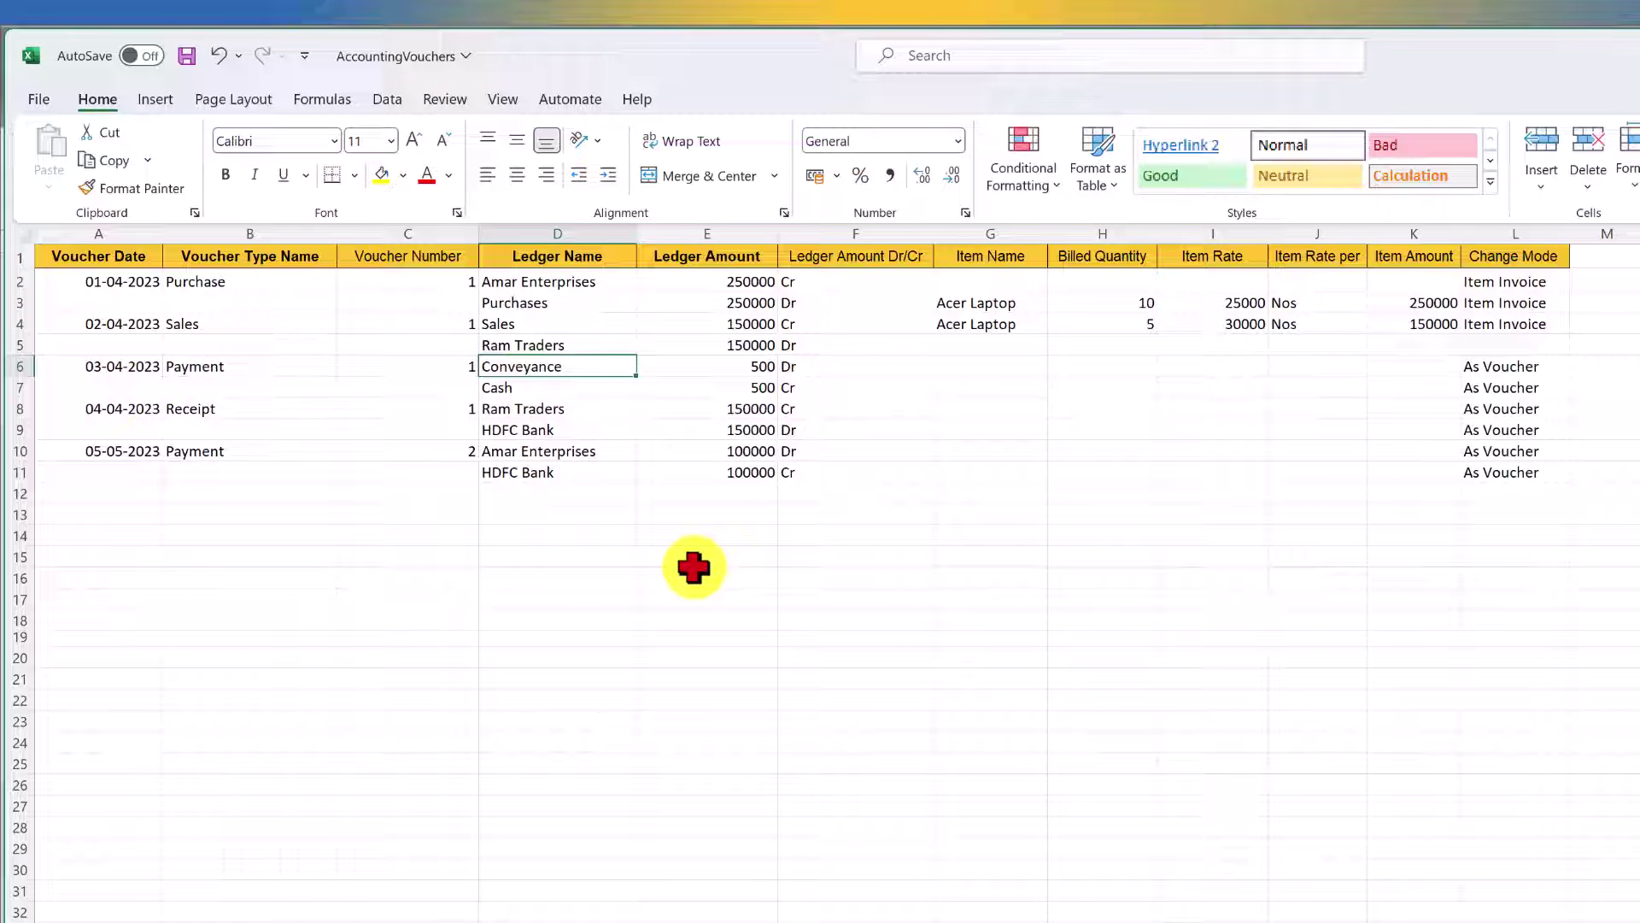
pyautogui.click(1539, 370)
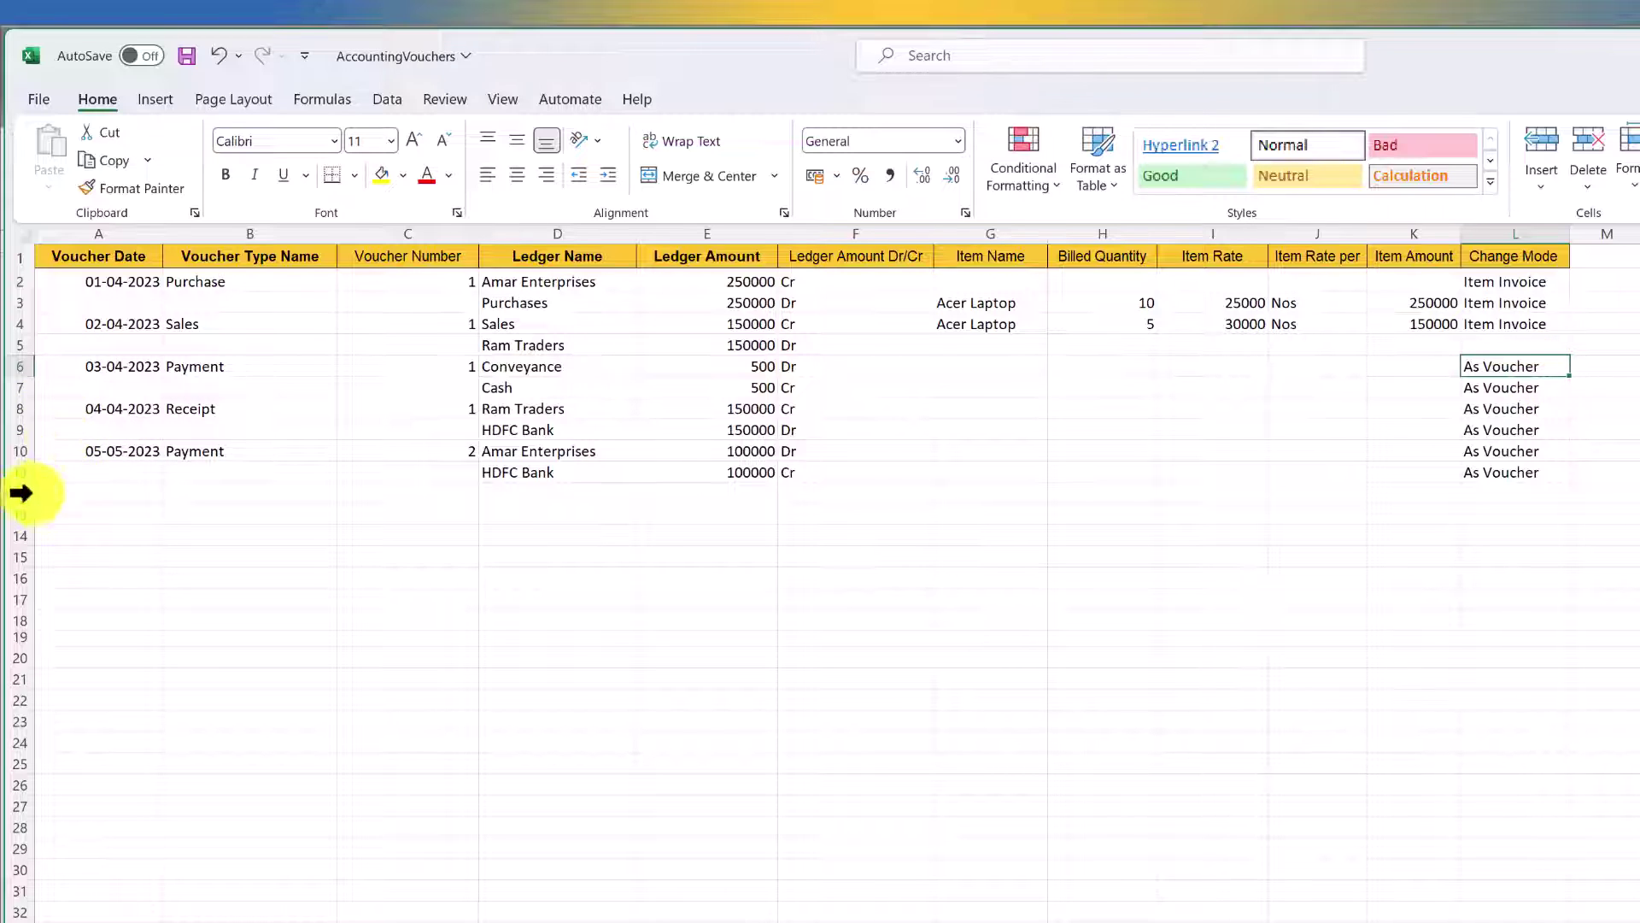
pyautogui.click(531, 408)
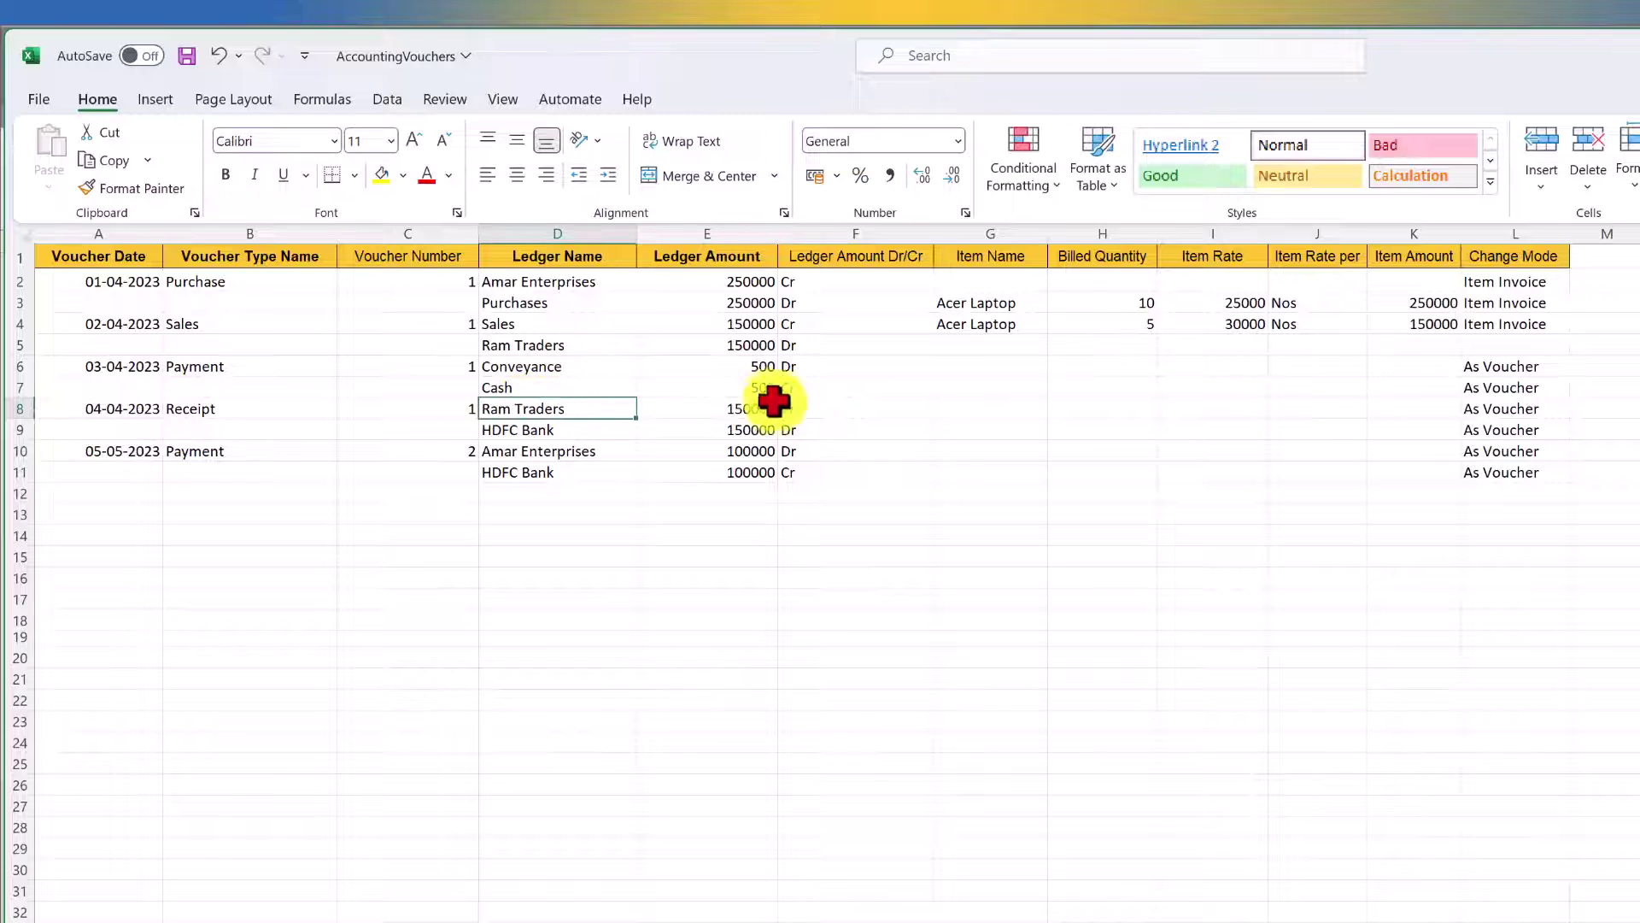
pyautogui.click(748, 409)
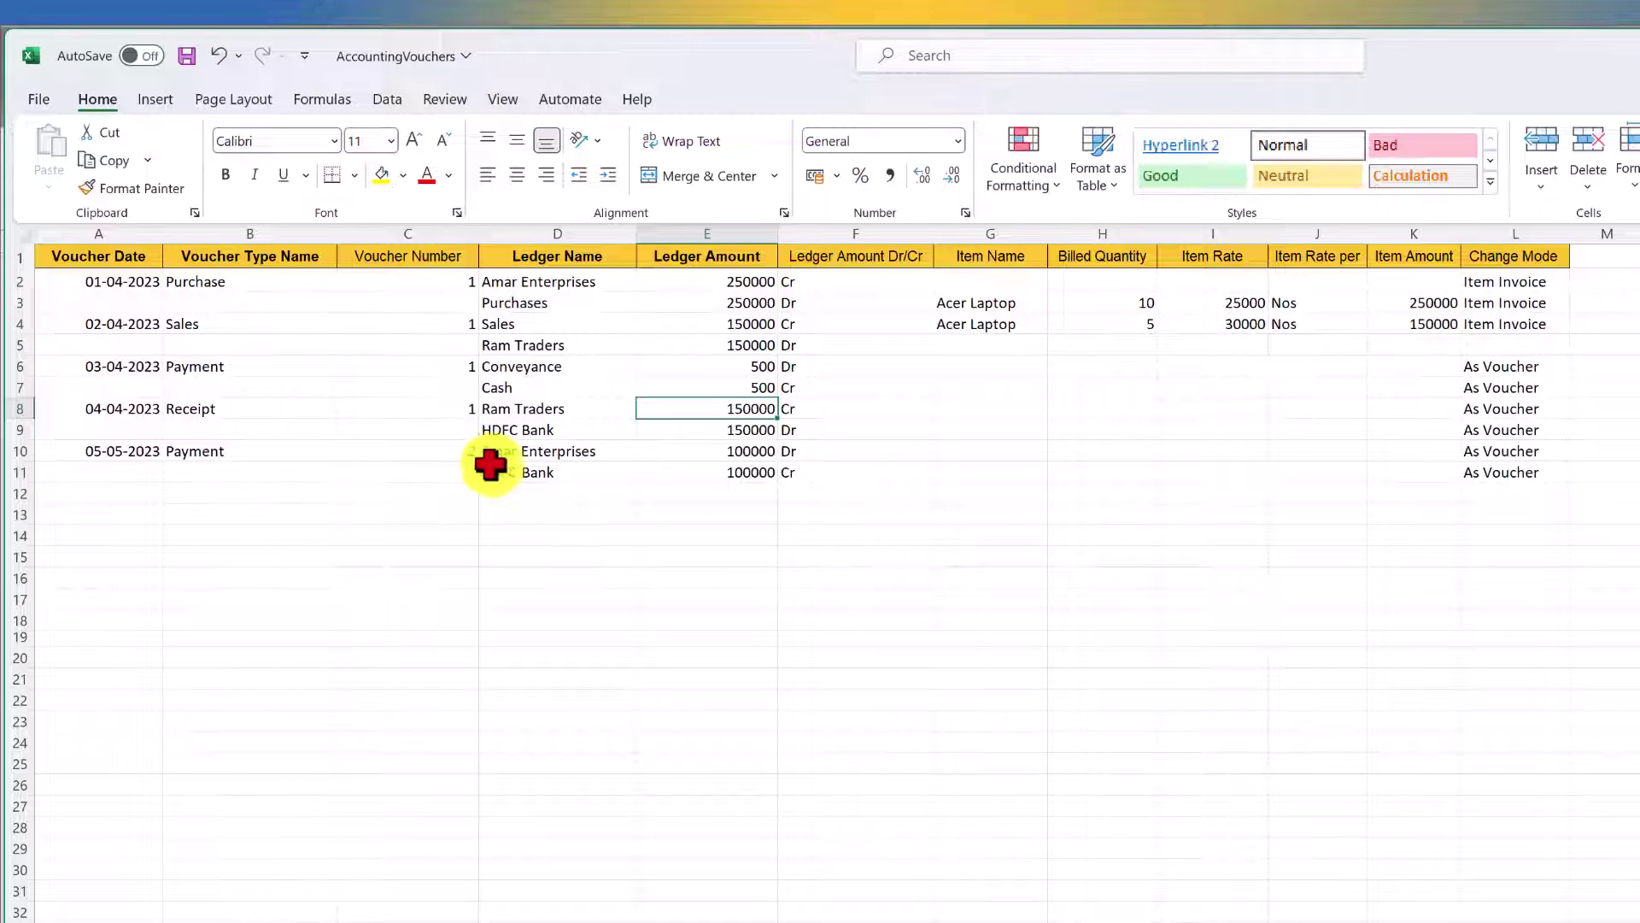
pyautogui.click(188, 56)
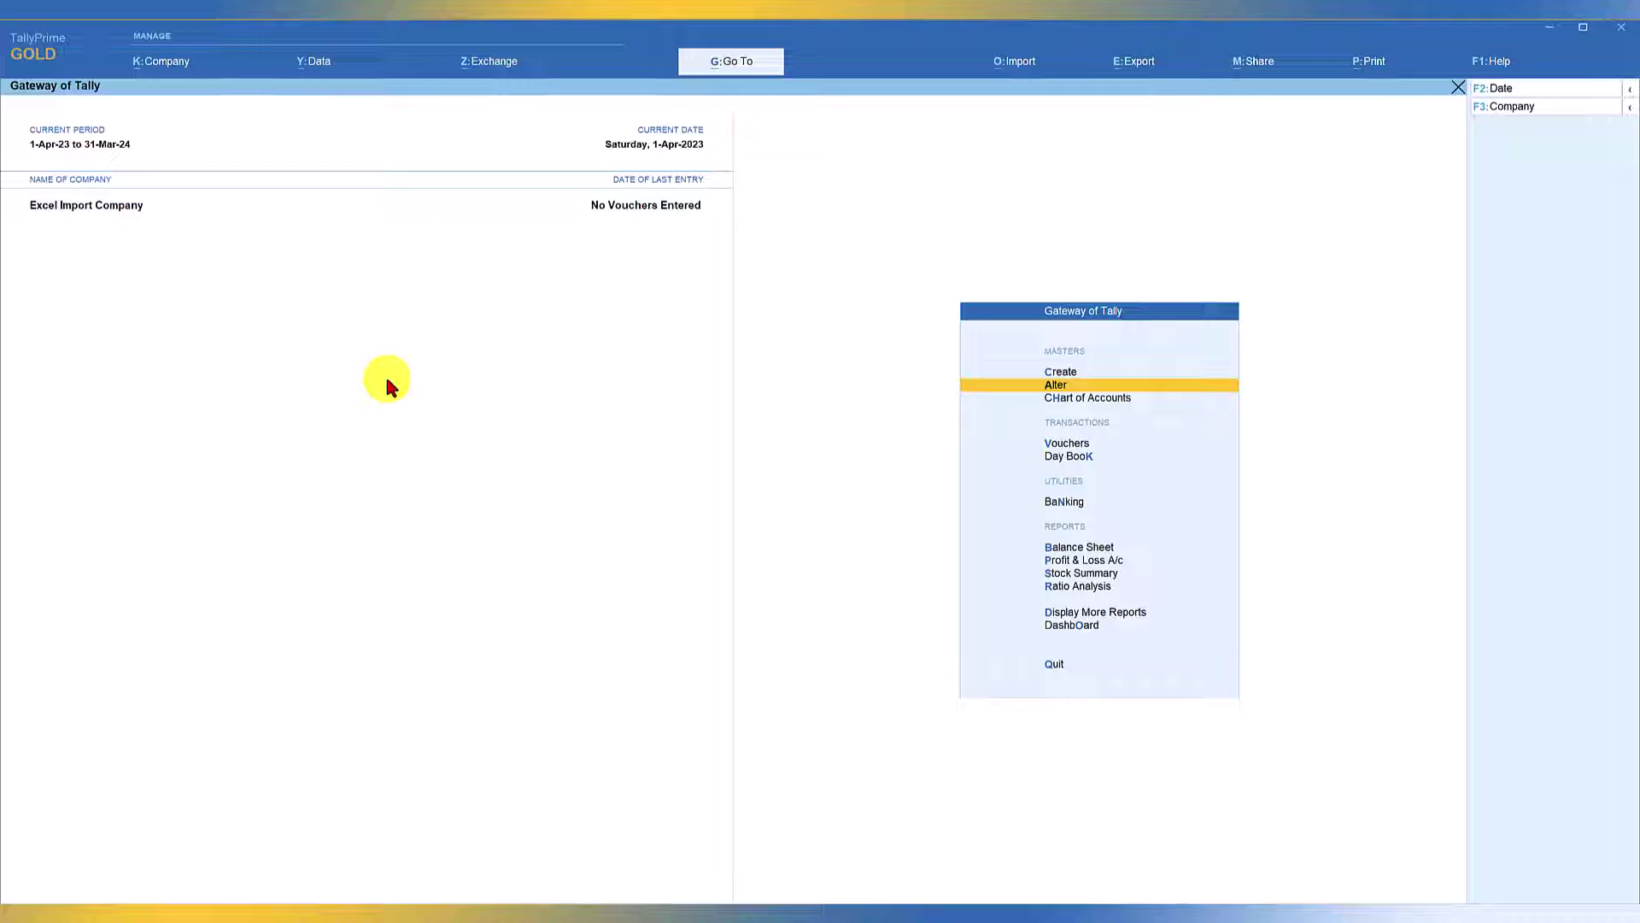
# Step: Switch to TallyPrime and display the ledgers with their groups and opening balances in the Chart of Accounts
pyautogui.click(1098, 398)
pyautogui.press('Return')
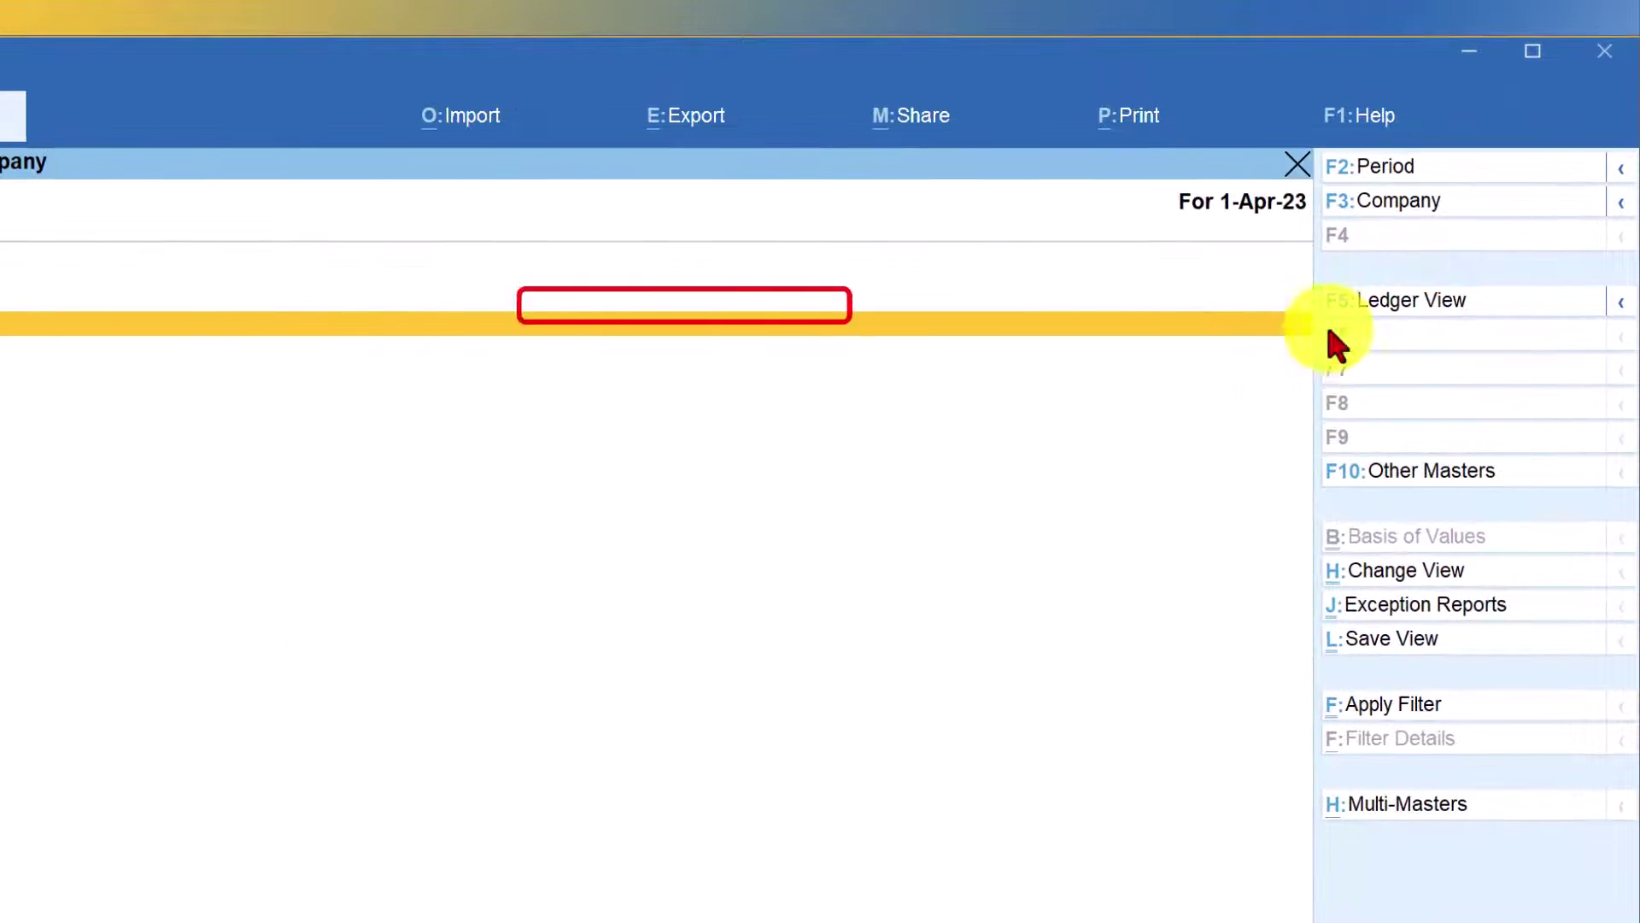
pyautogui.click(1441, 304)
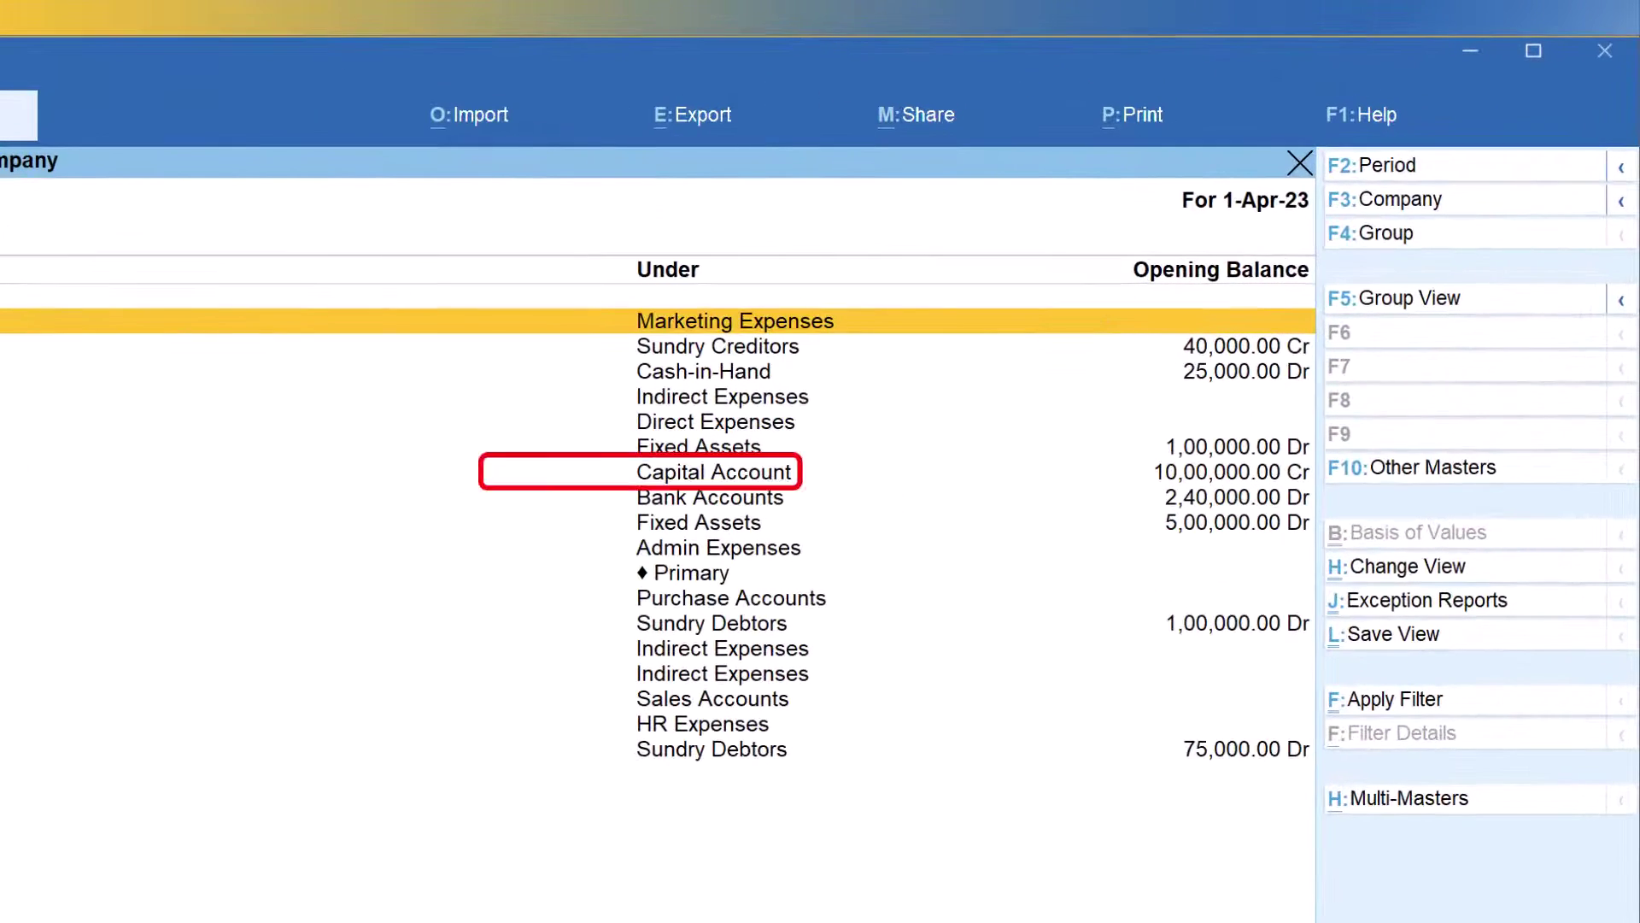
# Step: Display the list of stock items in the Chart of Accounts to check the existing inventory masters
pyautogui.click(1447, 470)
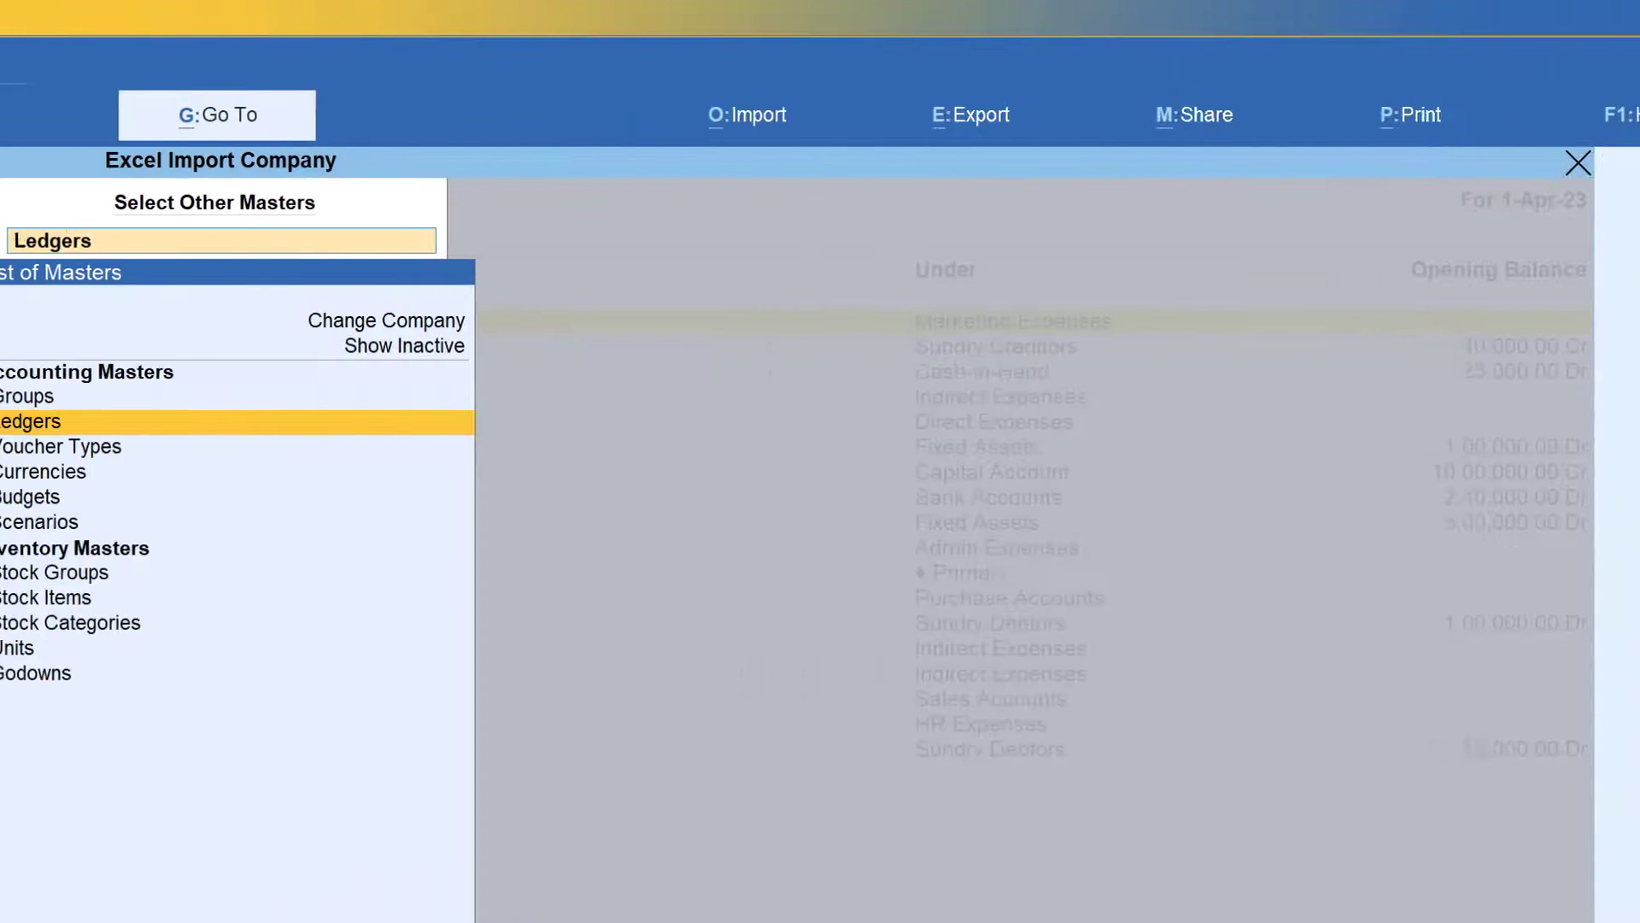
pyautogui.press('Down')
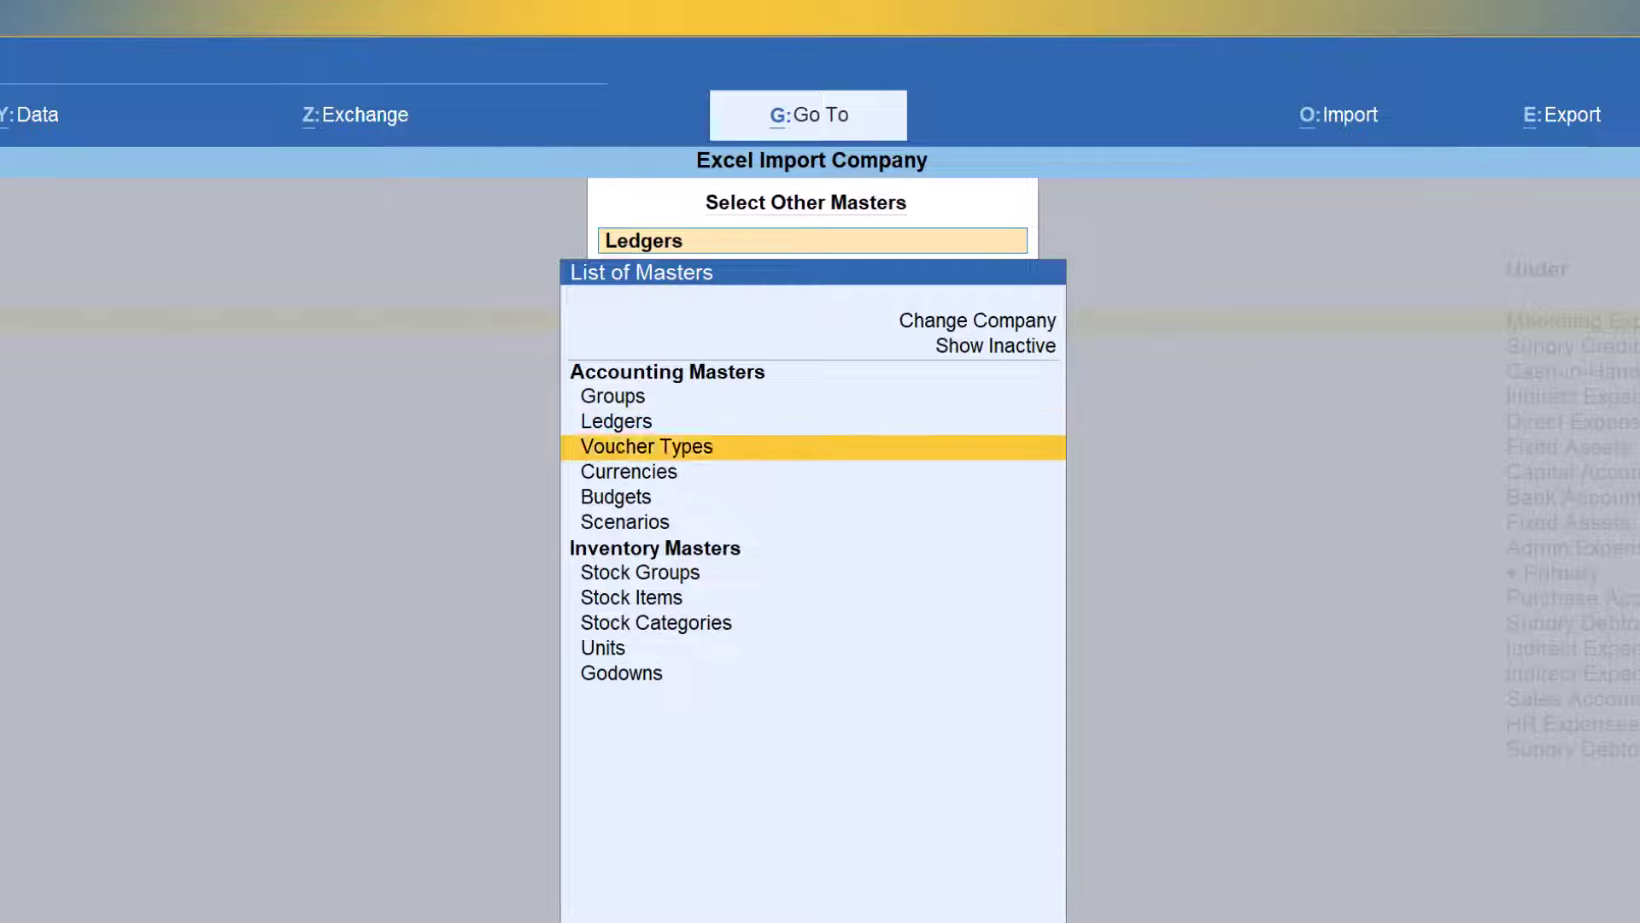
pyautogui.press('Down')
pyautogui.press('Down')
pyautogui.press('Down')
pyautogui.press('Down')
pyautogui.press('Down')
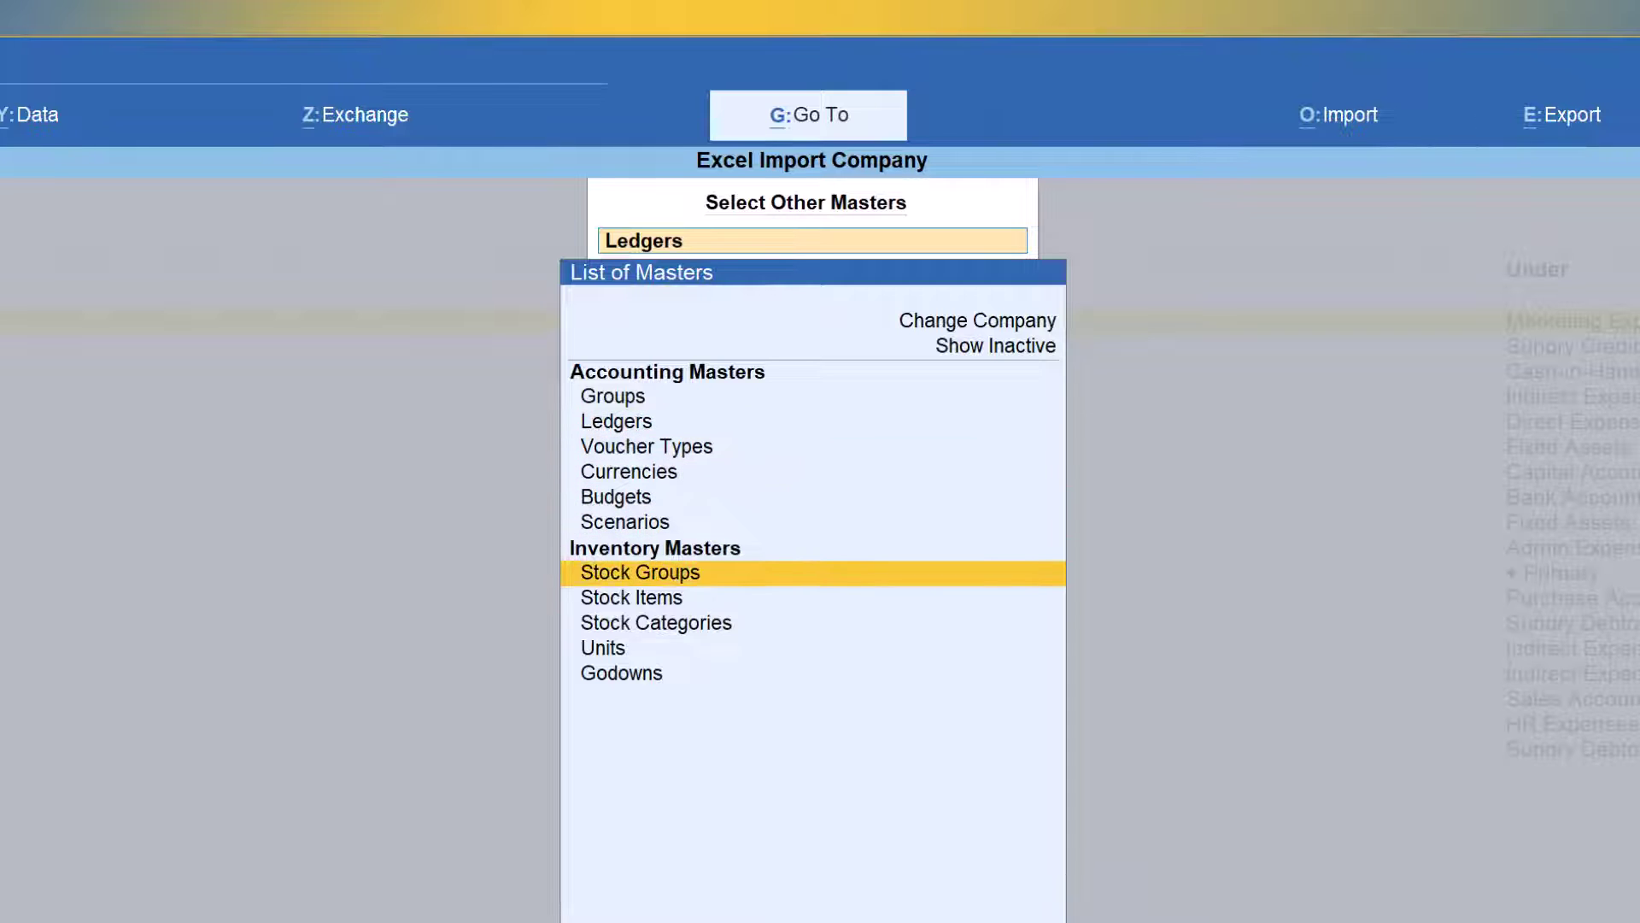
pyautogui.press('Return')
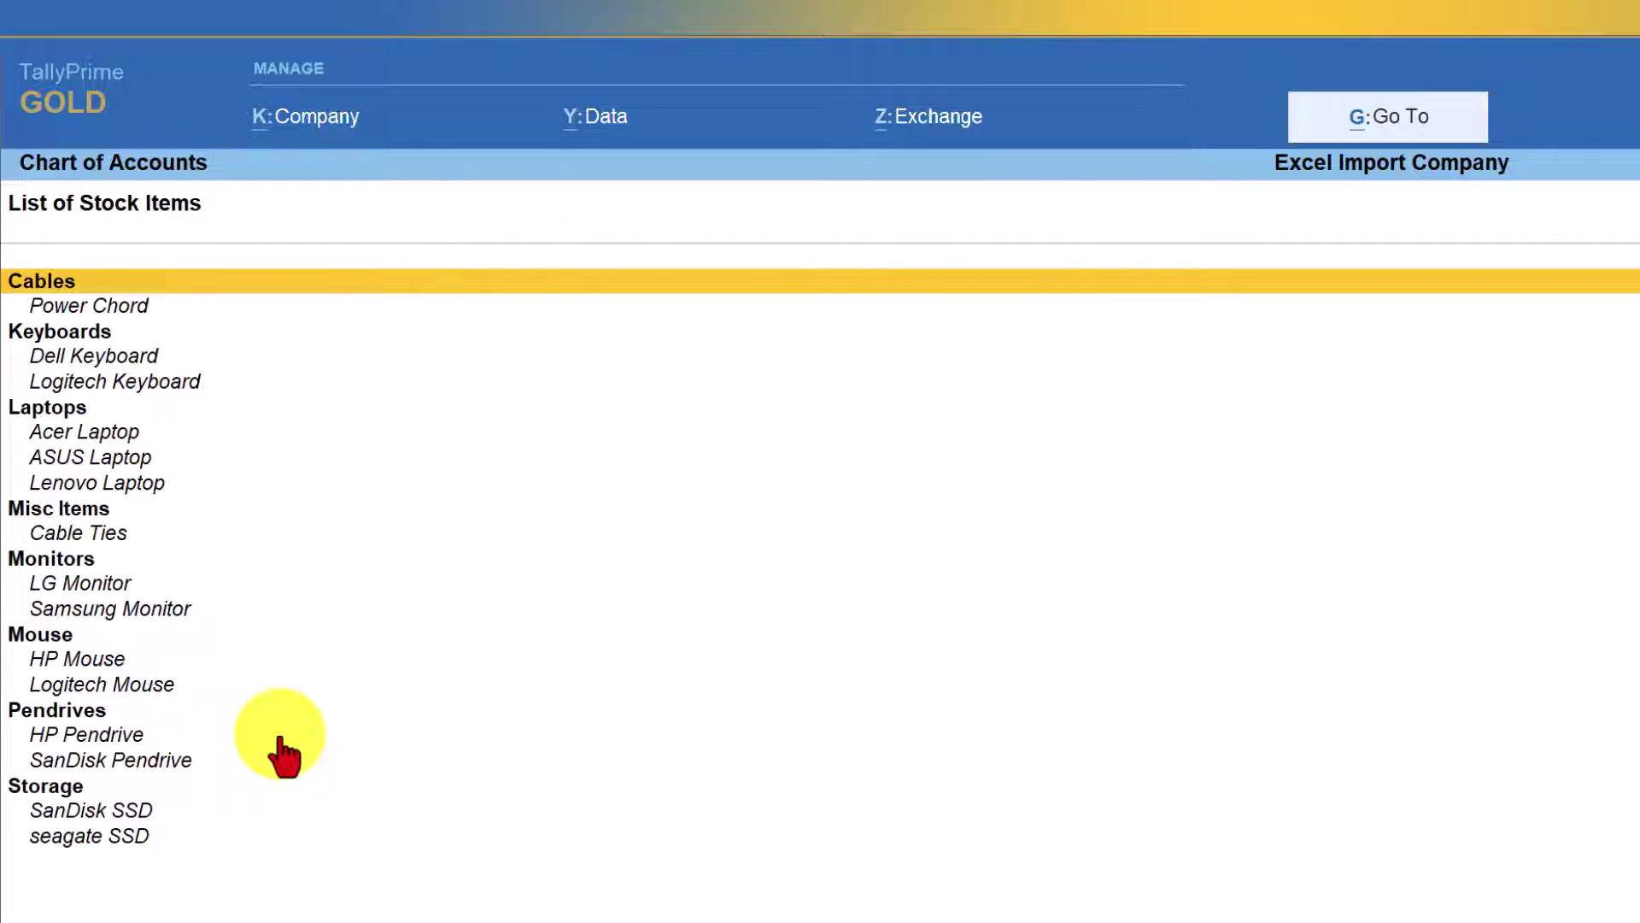
# Step: Import transactions from the Accounting Voucher worksheet of AccountingVouchers.xlsx using the Default Template, with the import summary previewed first
pyautogui.click(1028, 66)
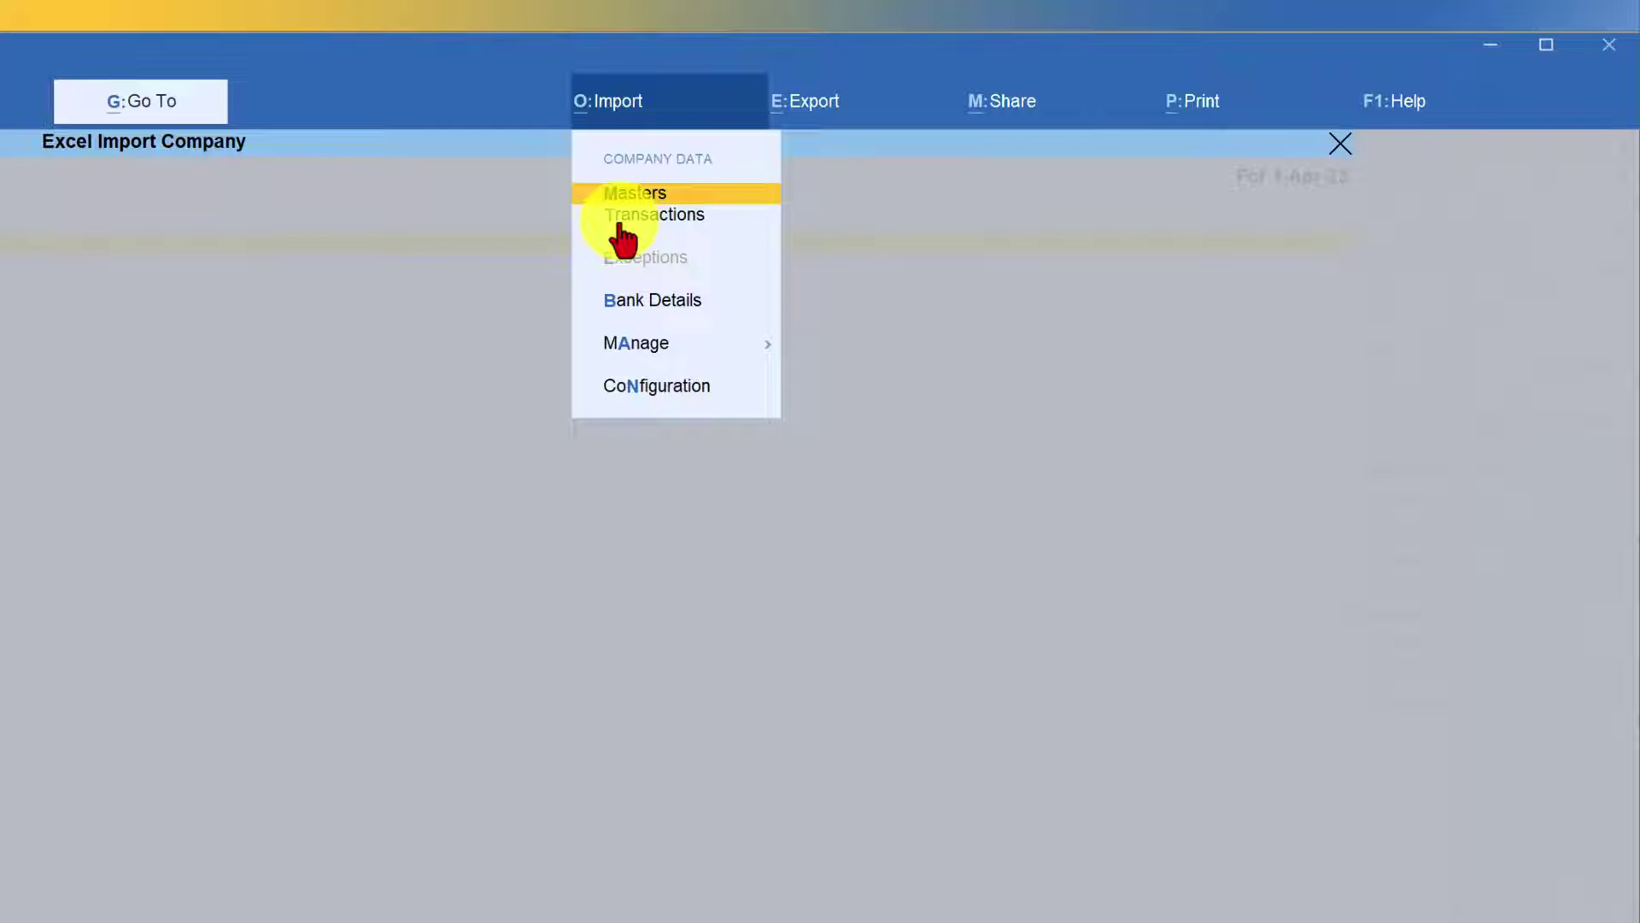
pyautogui.click(675, 215)
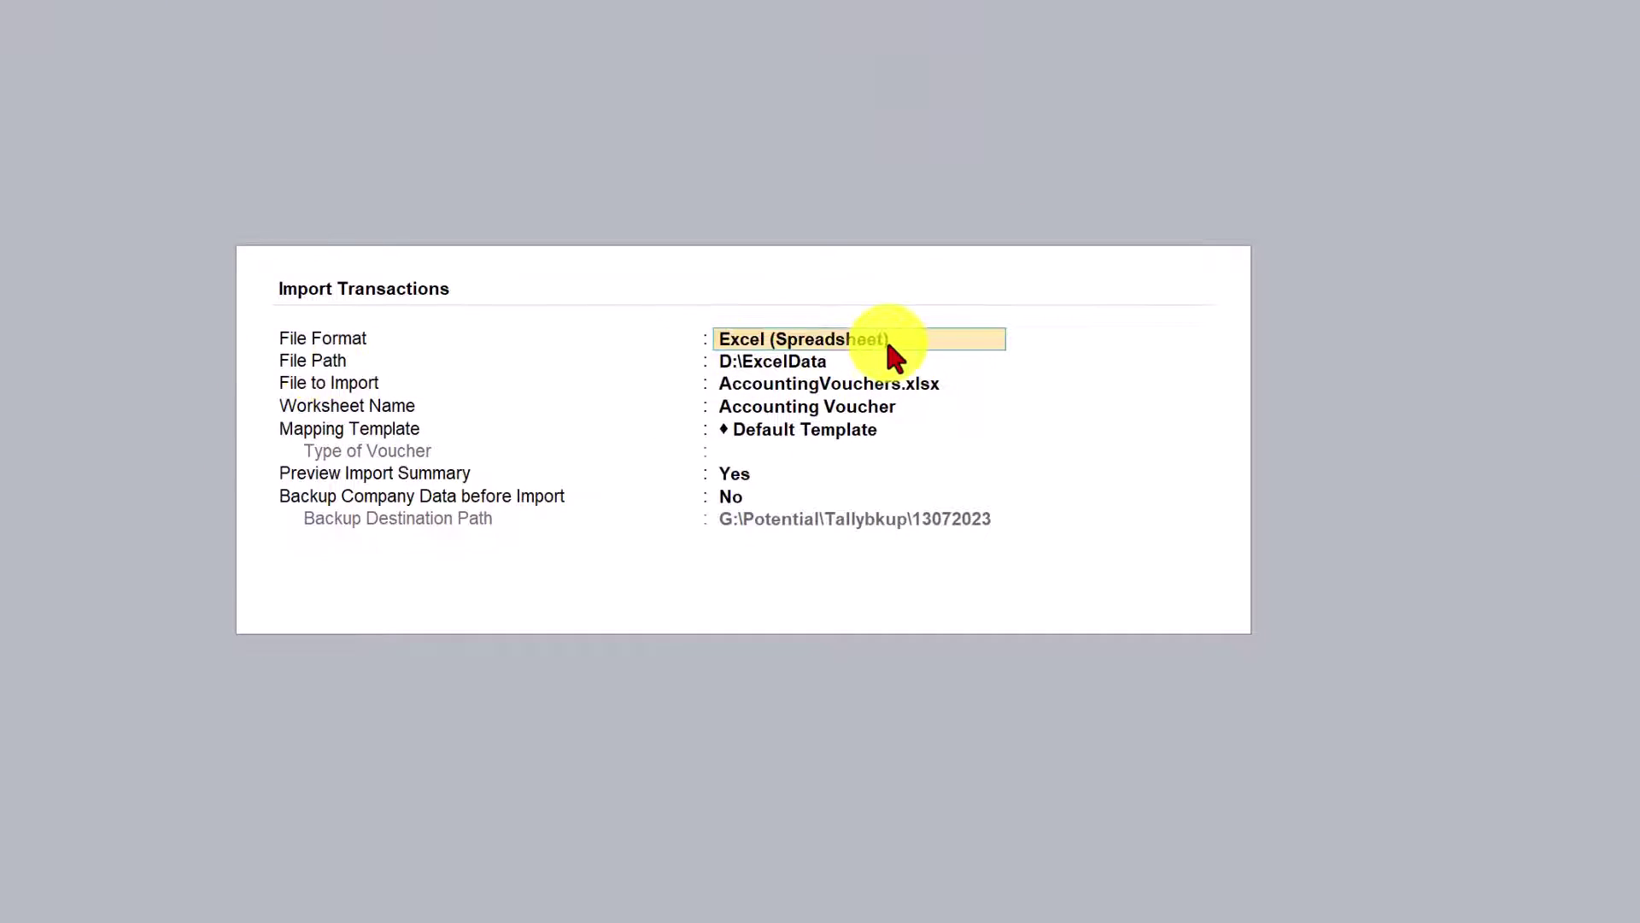
pyautogui.click(763, 386)
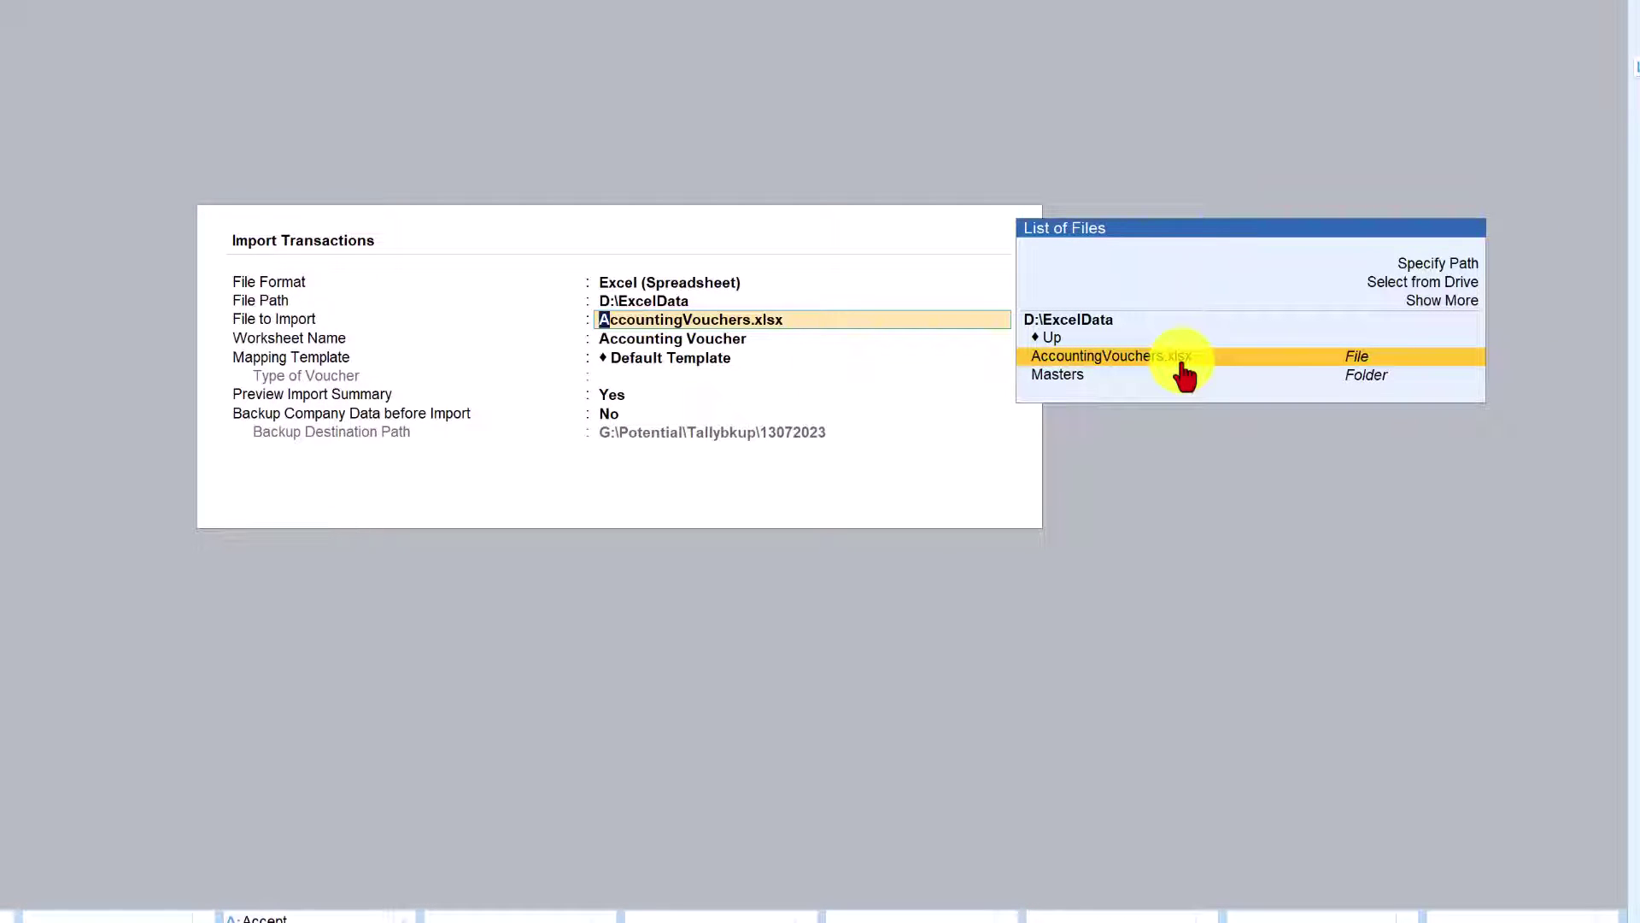
pyautogui.click(1186, 374)
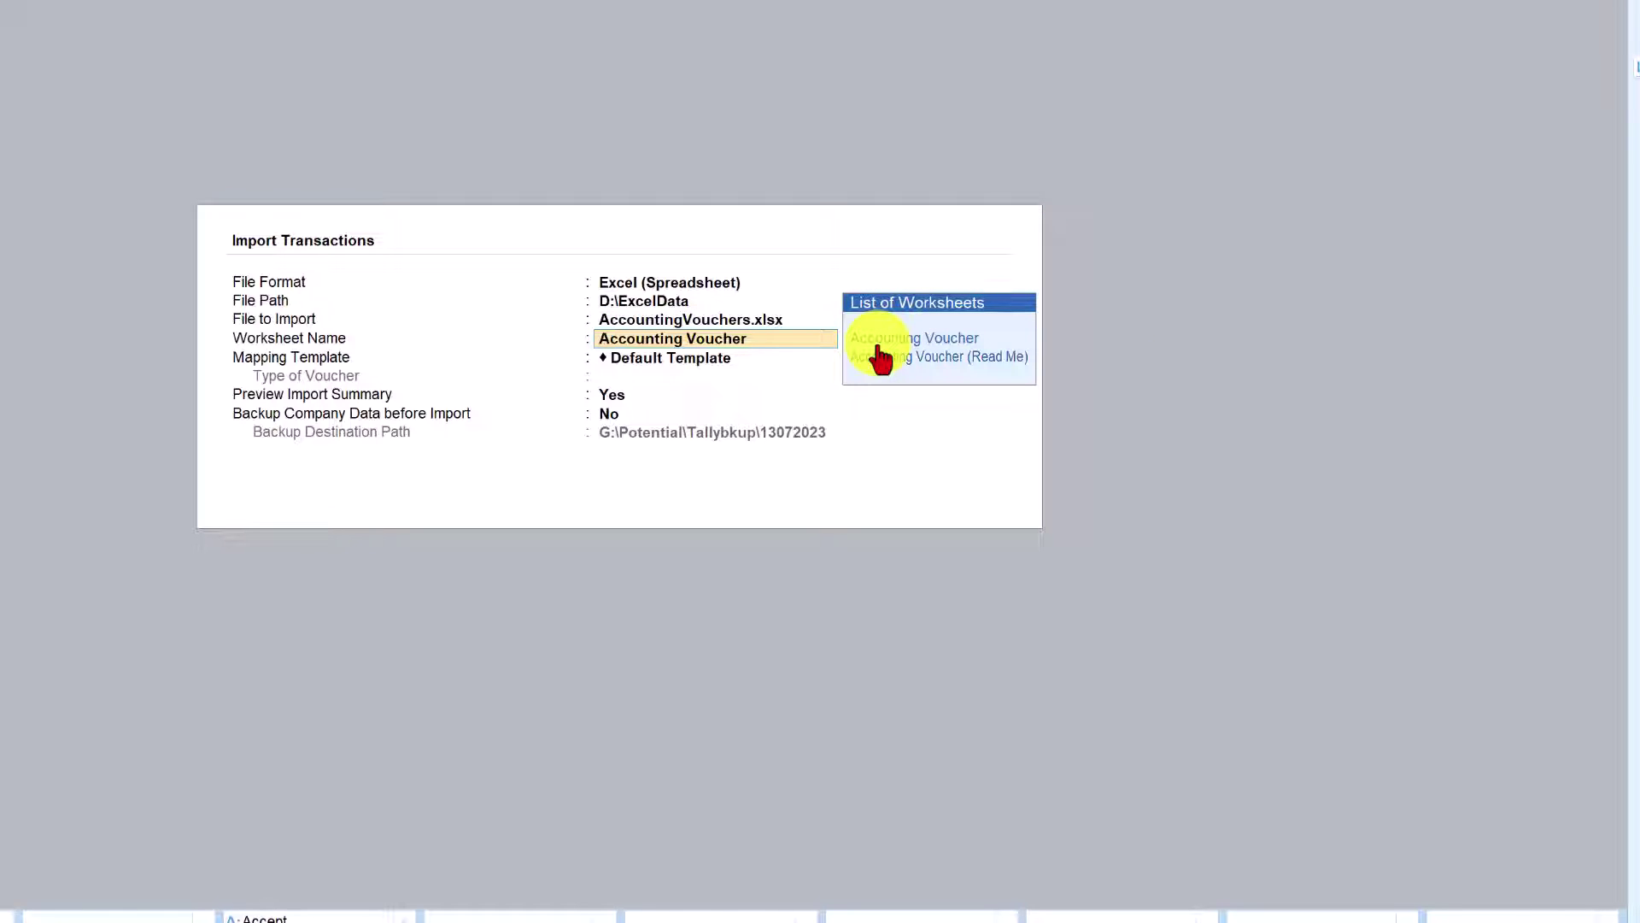
pyautogui.click(946, 339)
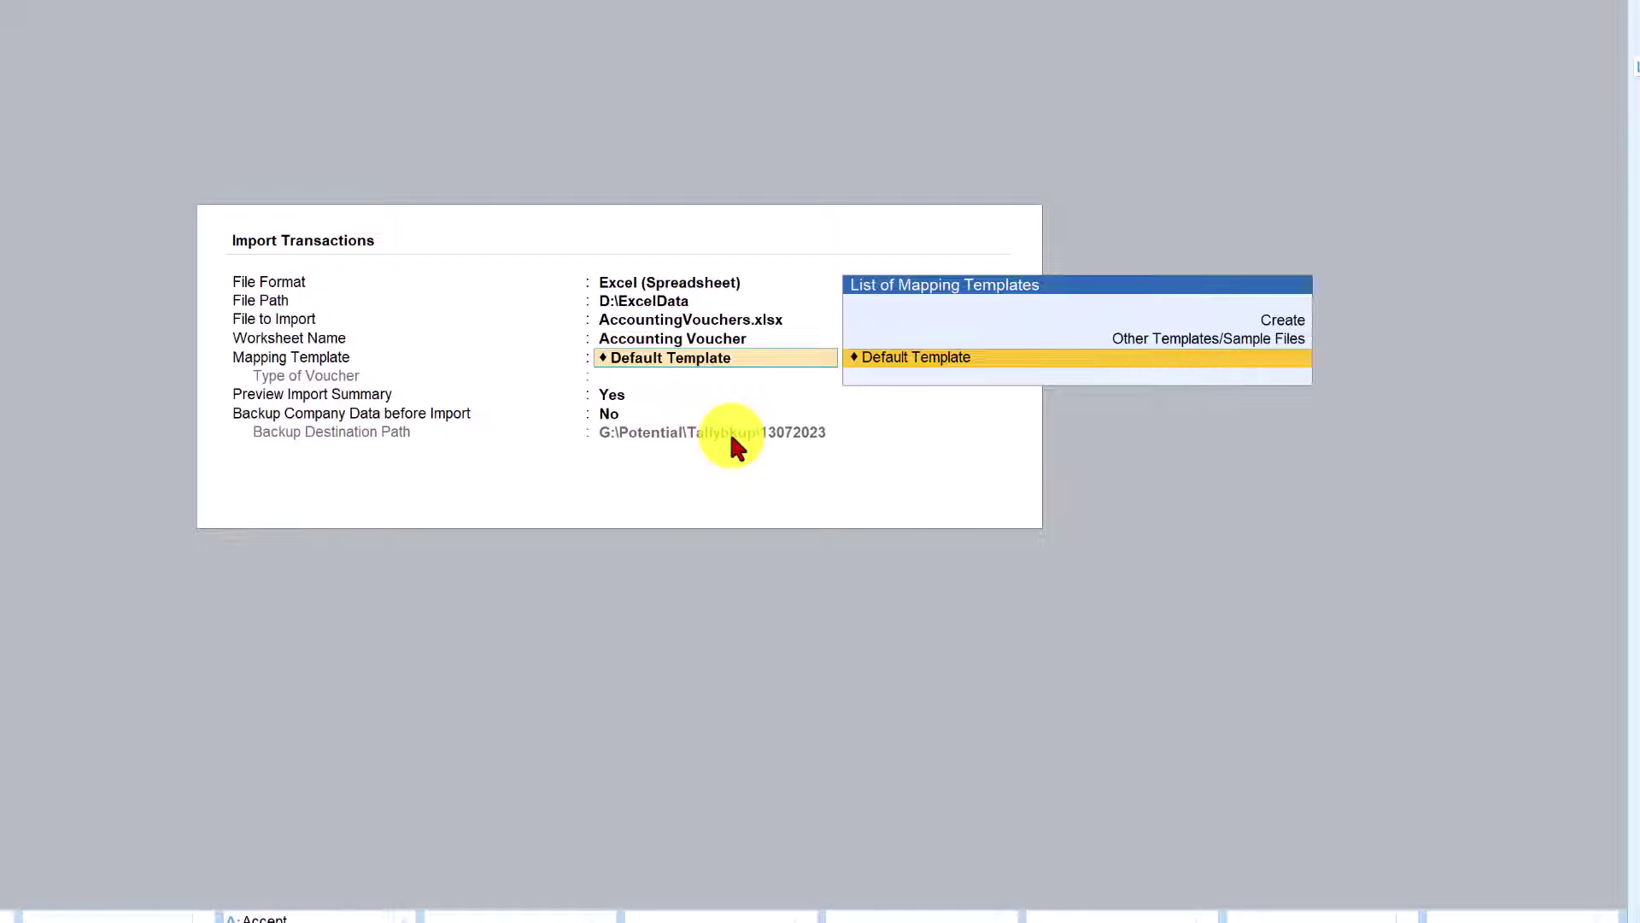
pyautogui.press('Return')
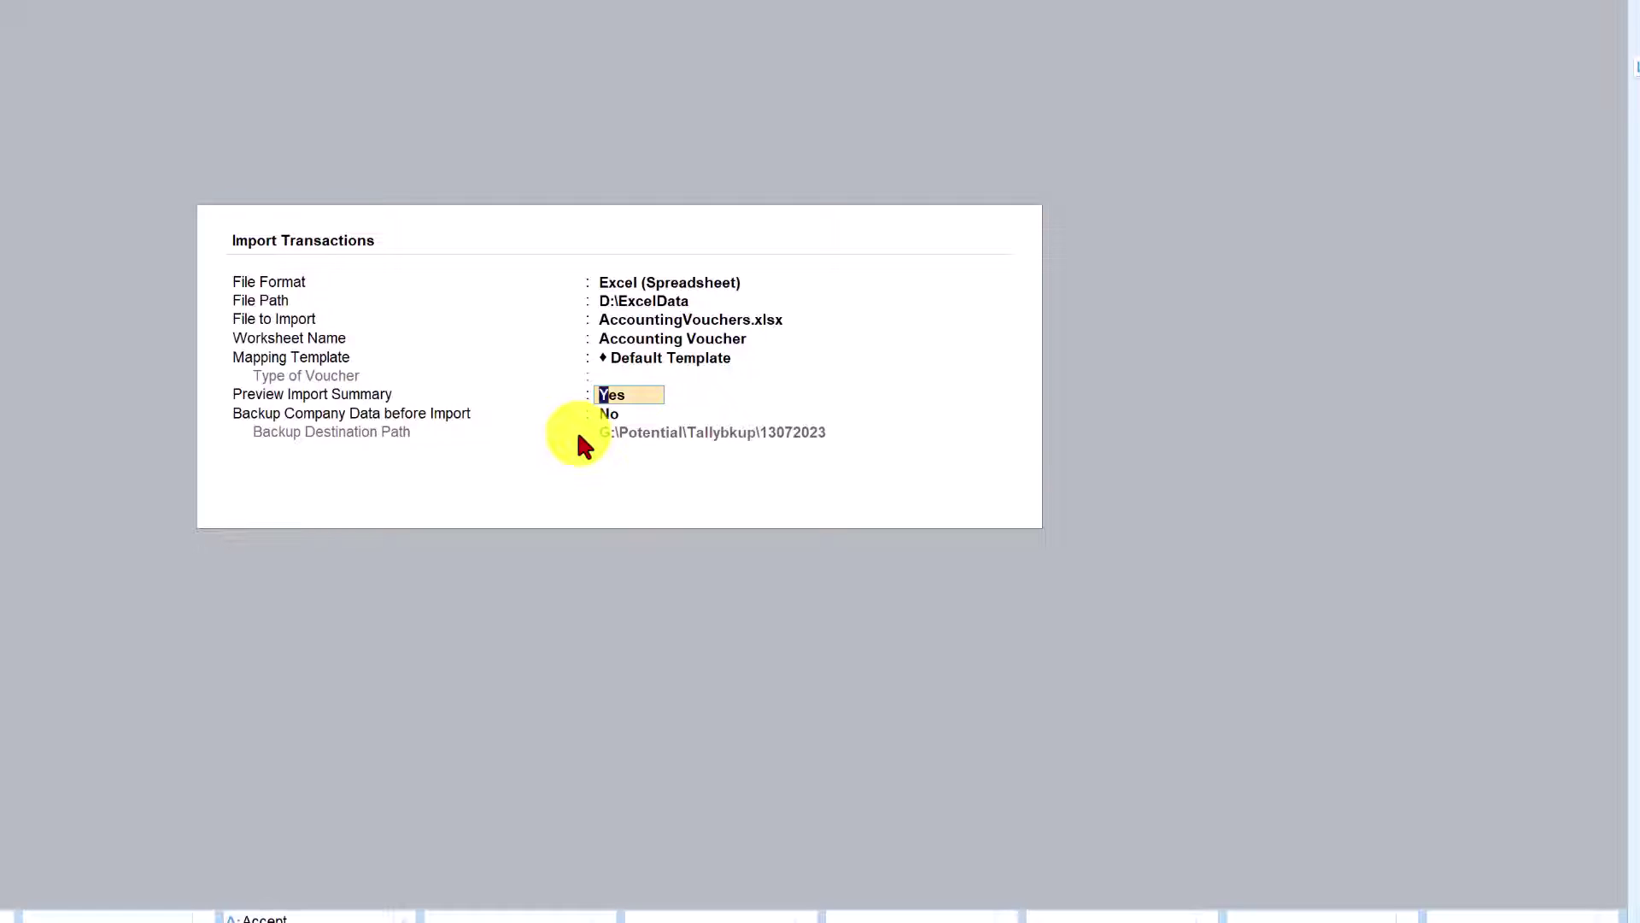
pyautogui.hotkey('ctrl', 'a')
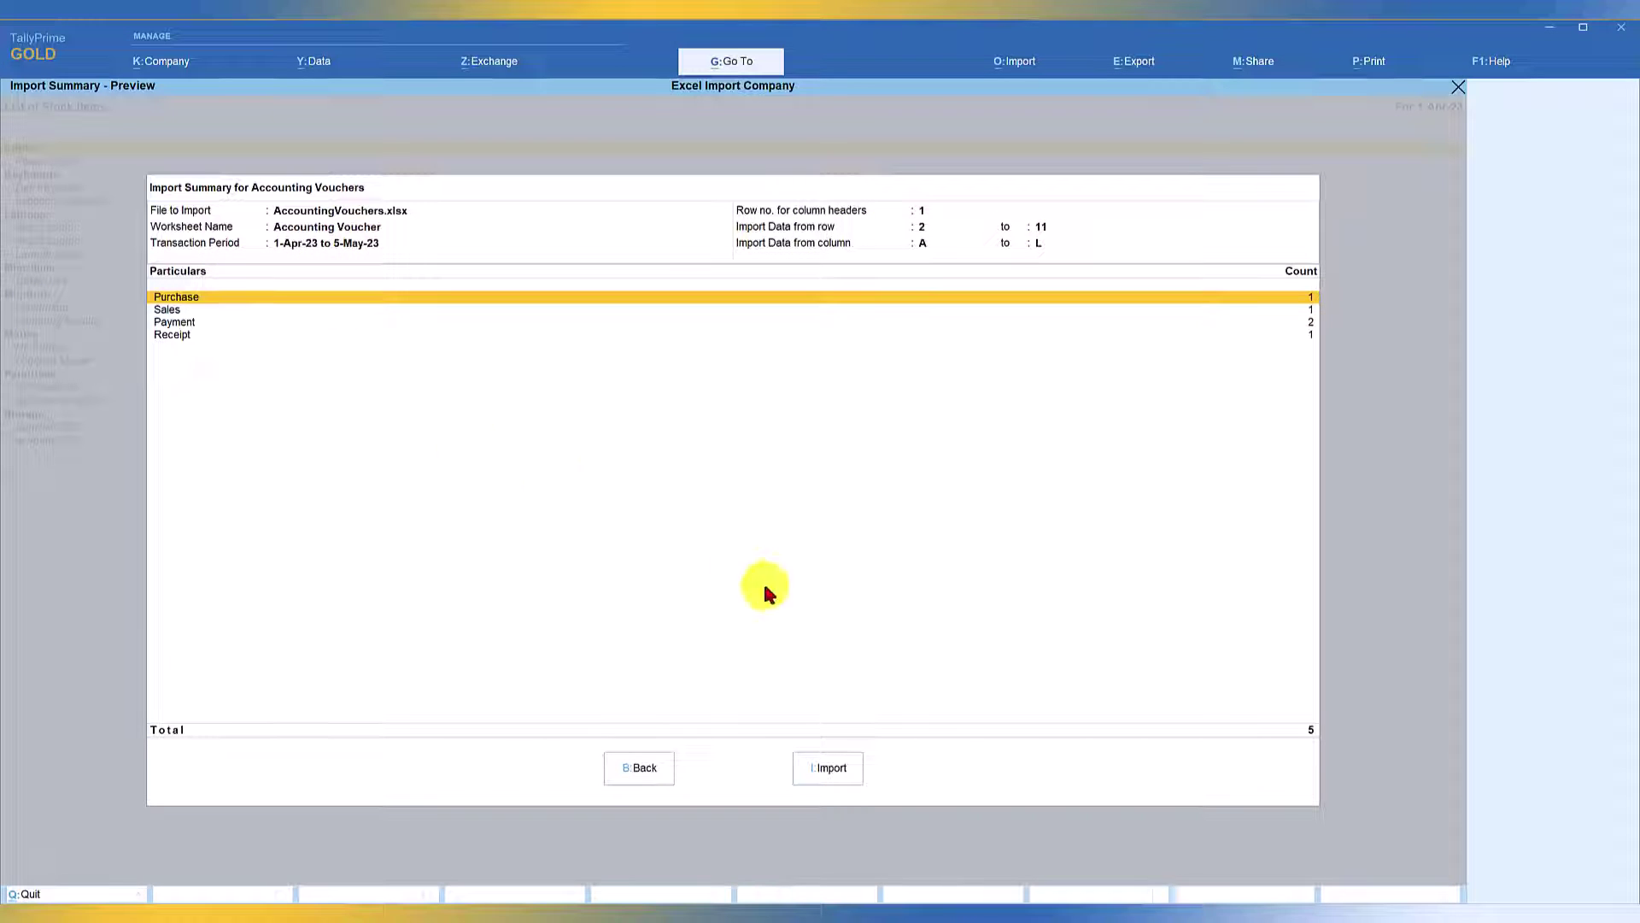
pyautogui.click(827, 769)
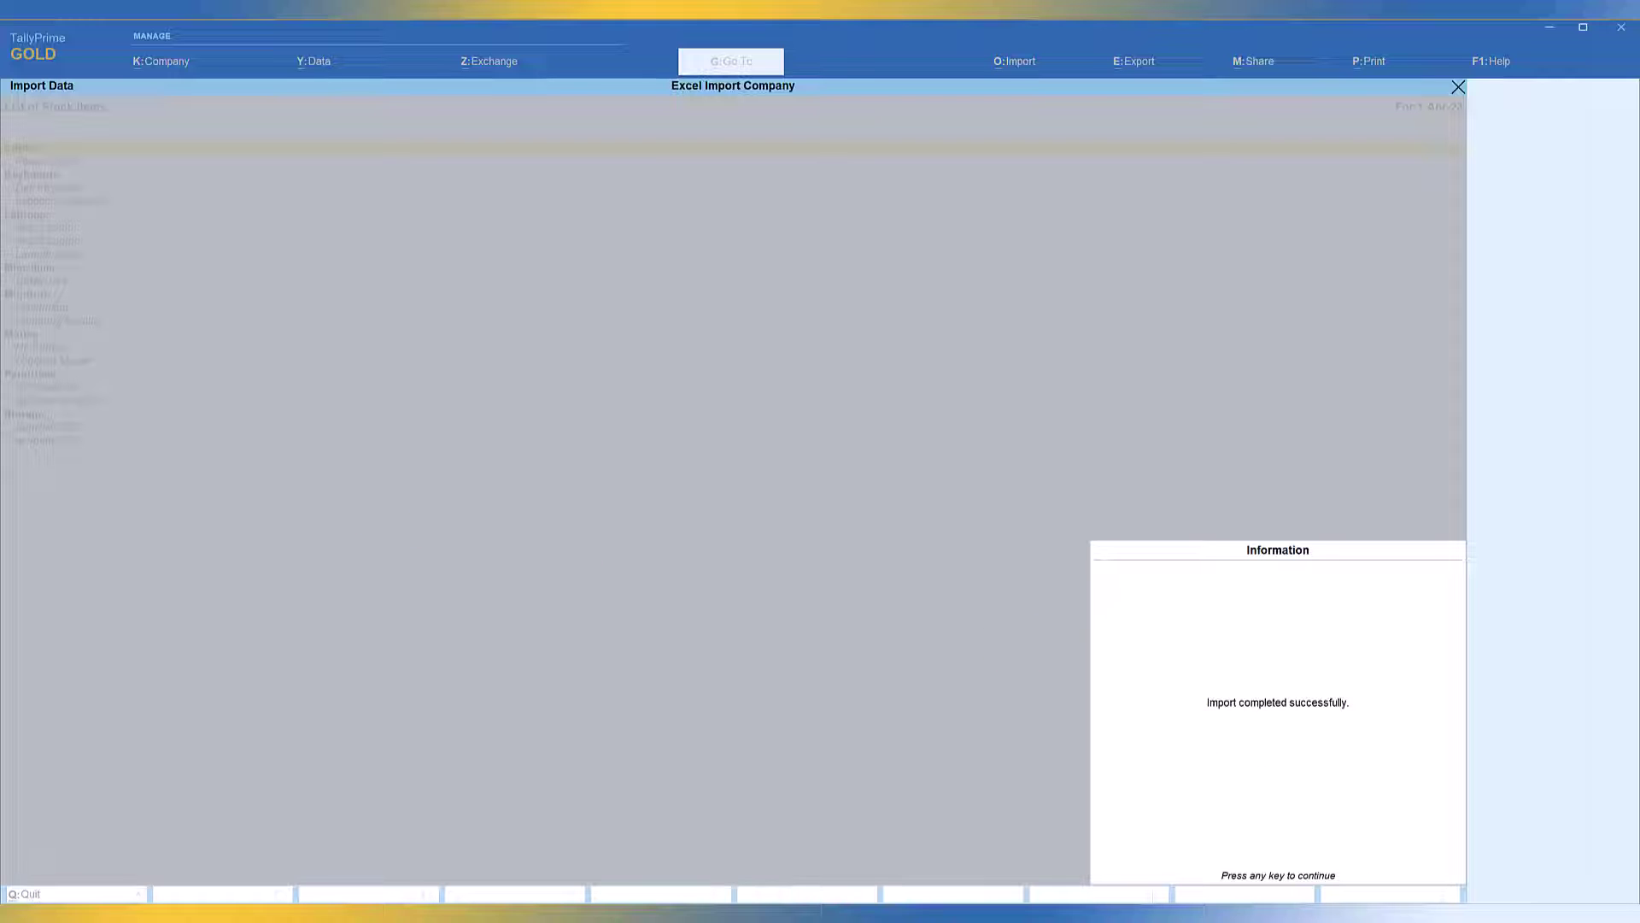
pyautogui.press('Return')
# Step: Display the Day Book report of Excel Import Company to check the imported vouchers
pyautogui.click(733, 64)
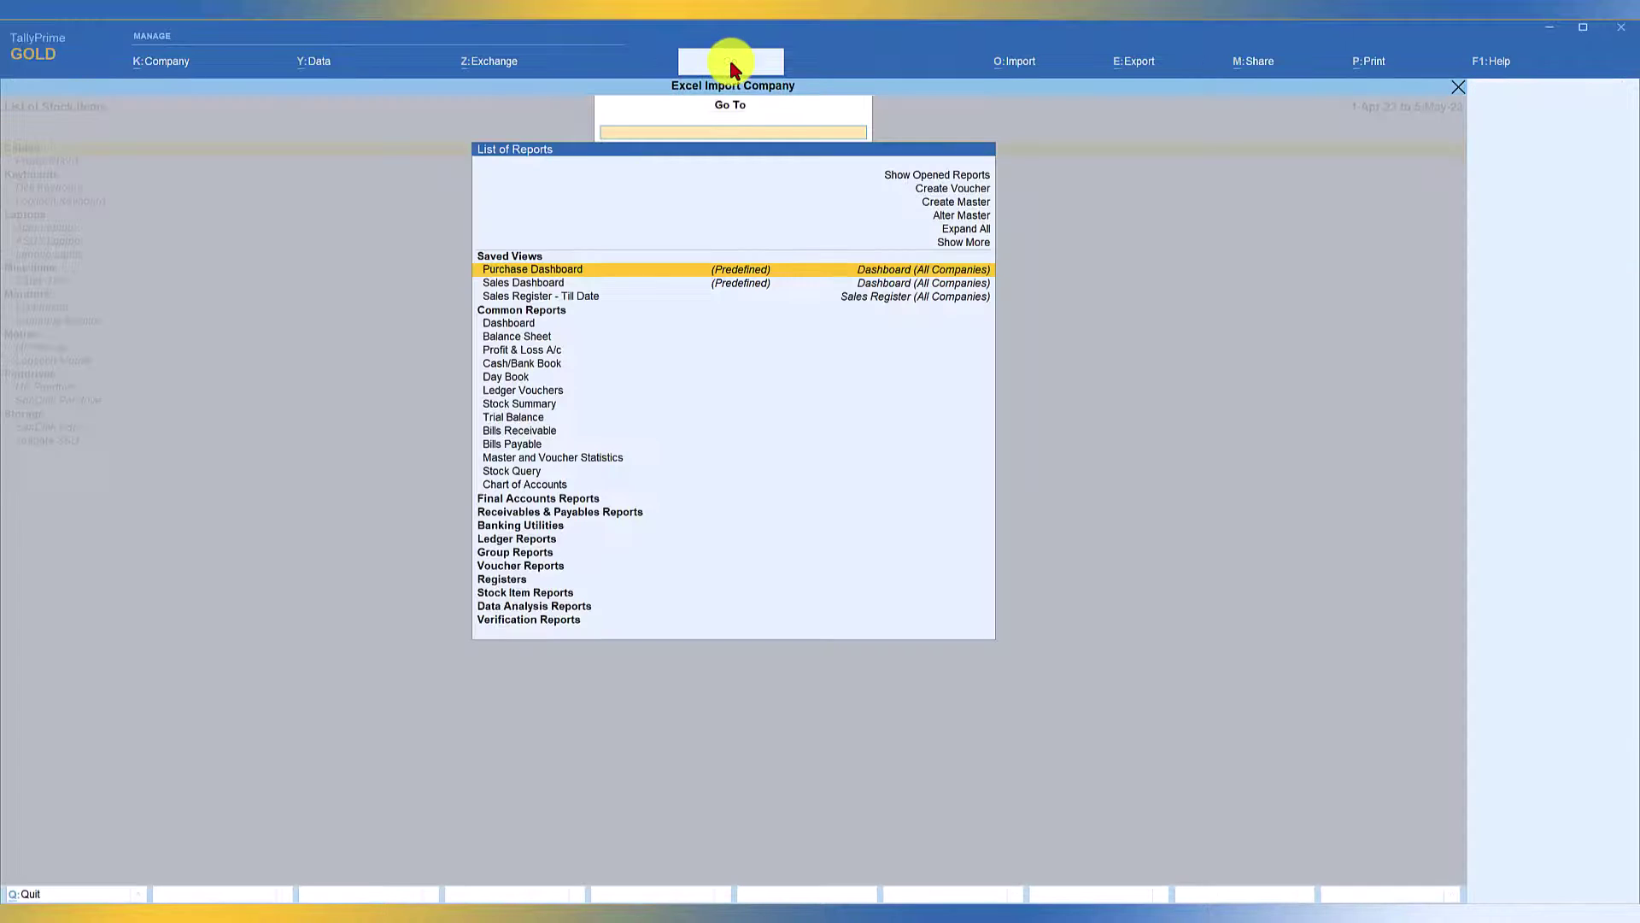
pyautogui.press('Down')
pyautogui.press('Down')
pyautogui.press('Down')
pyautogui.press('Down')
pyautogui.press('Down')
pyautogui.press('Down')
pyautogui.press('Down')
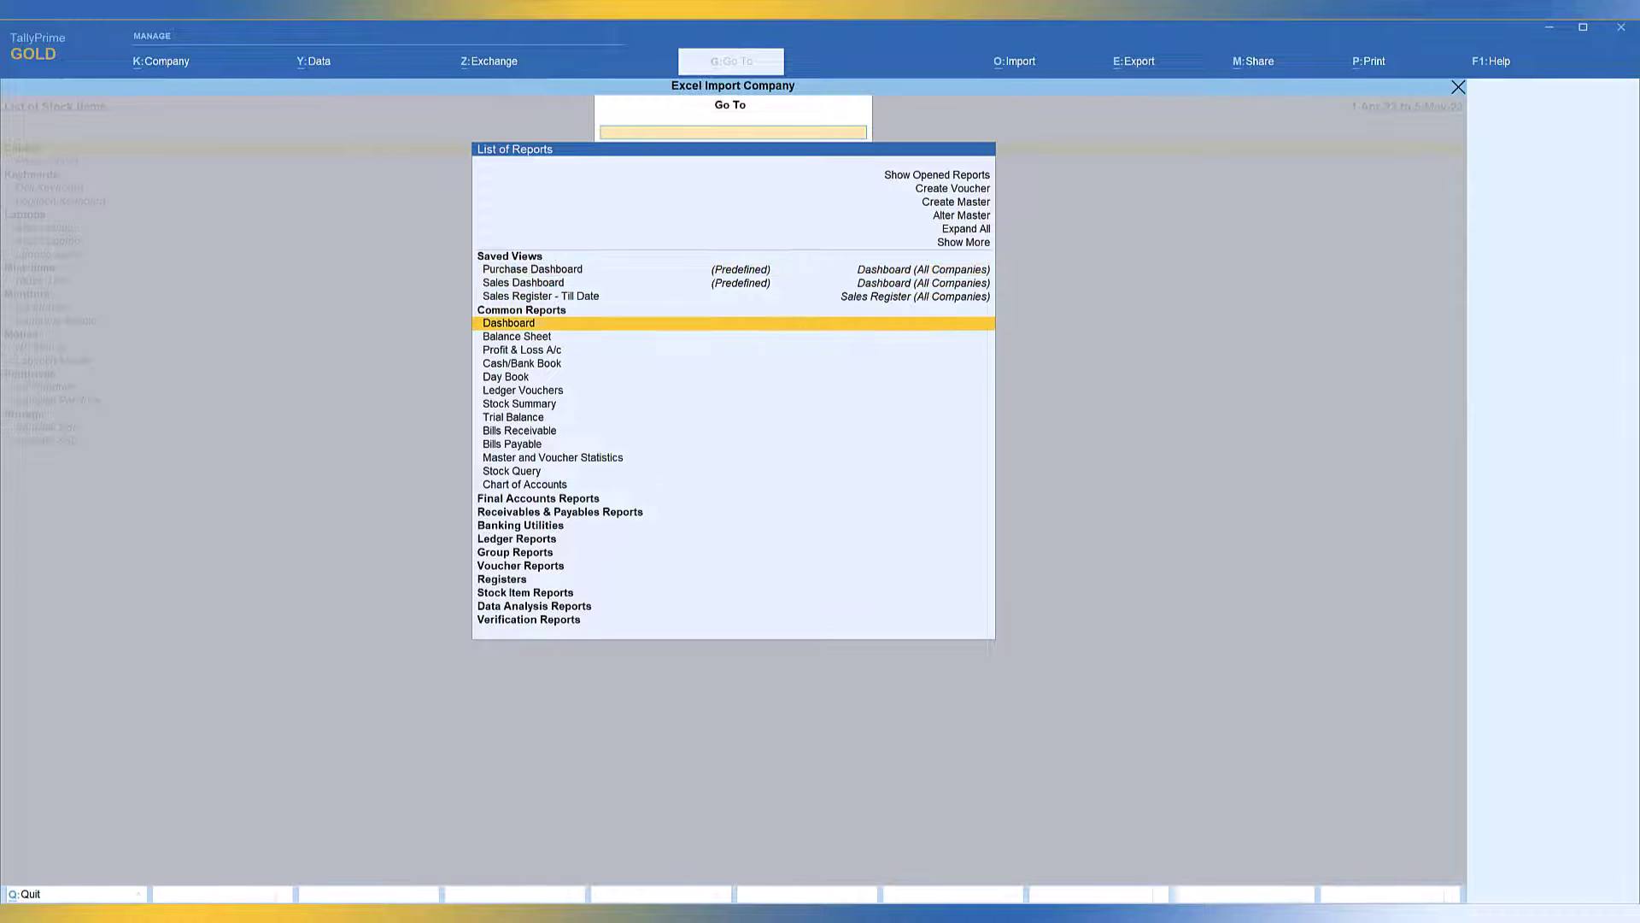
pyautogui.press('Return')
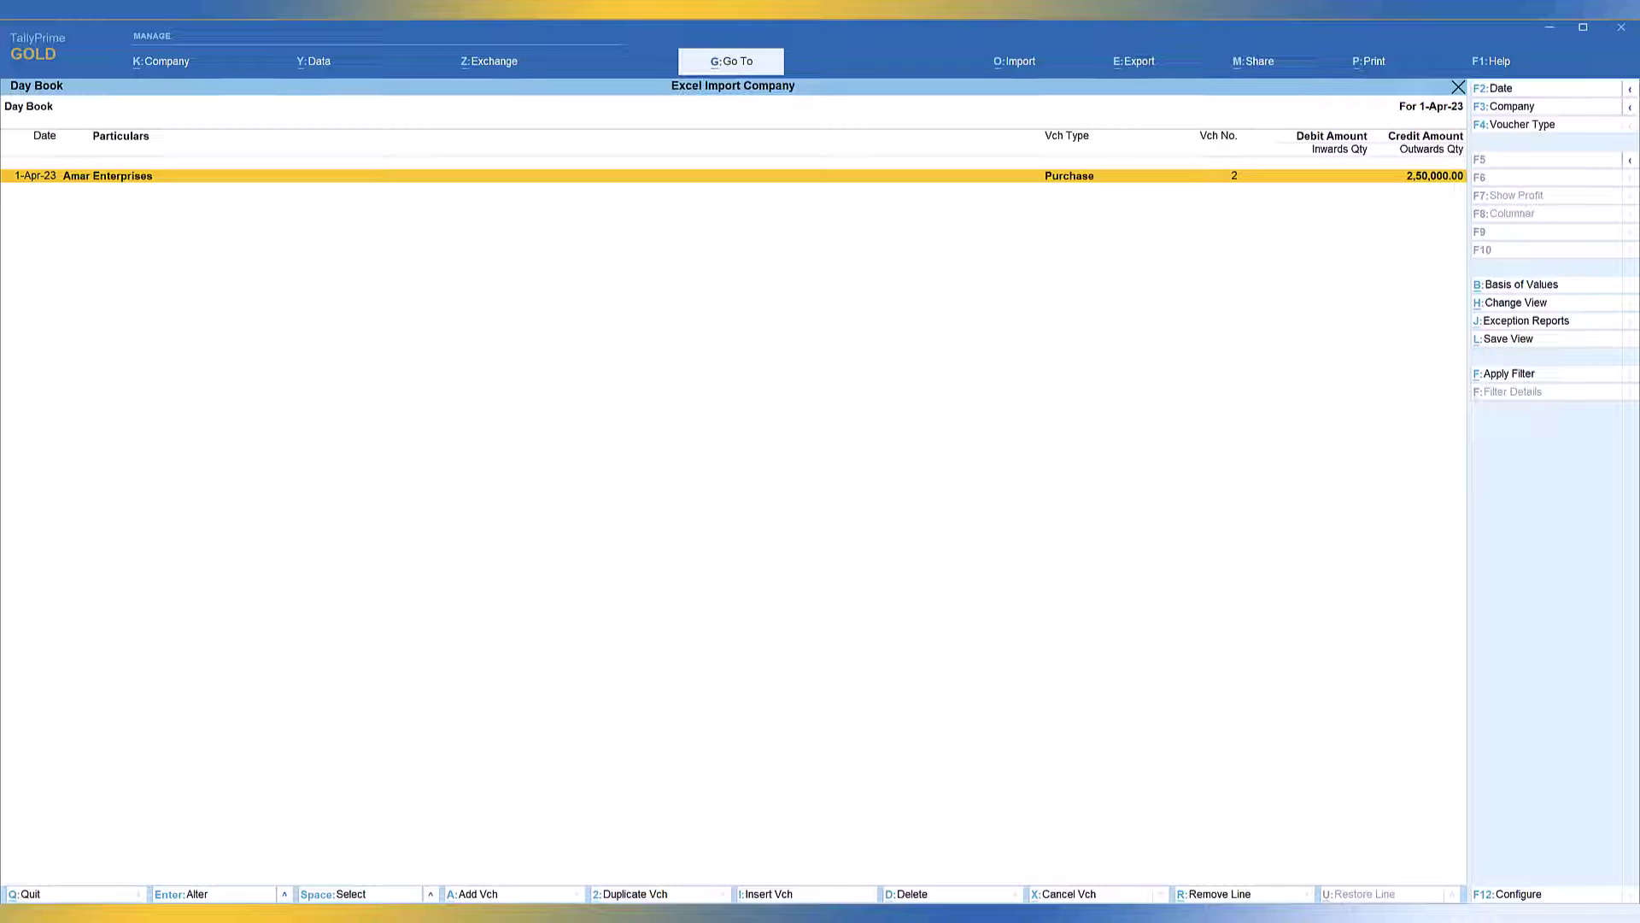
# Step: Set the Day Book period to 1-Apr-23 to 5-May-23
pyautogui.press('F2')
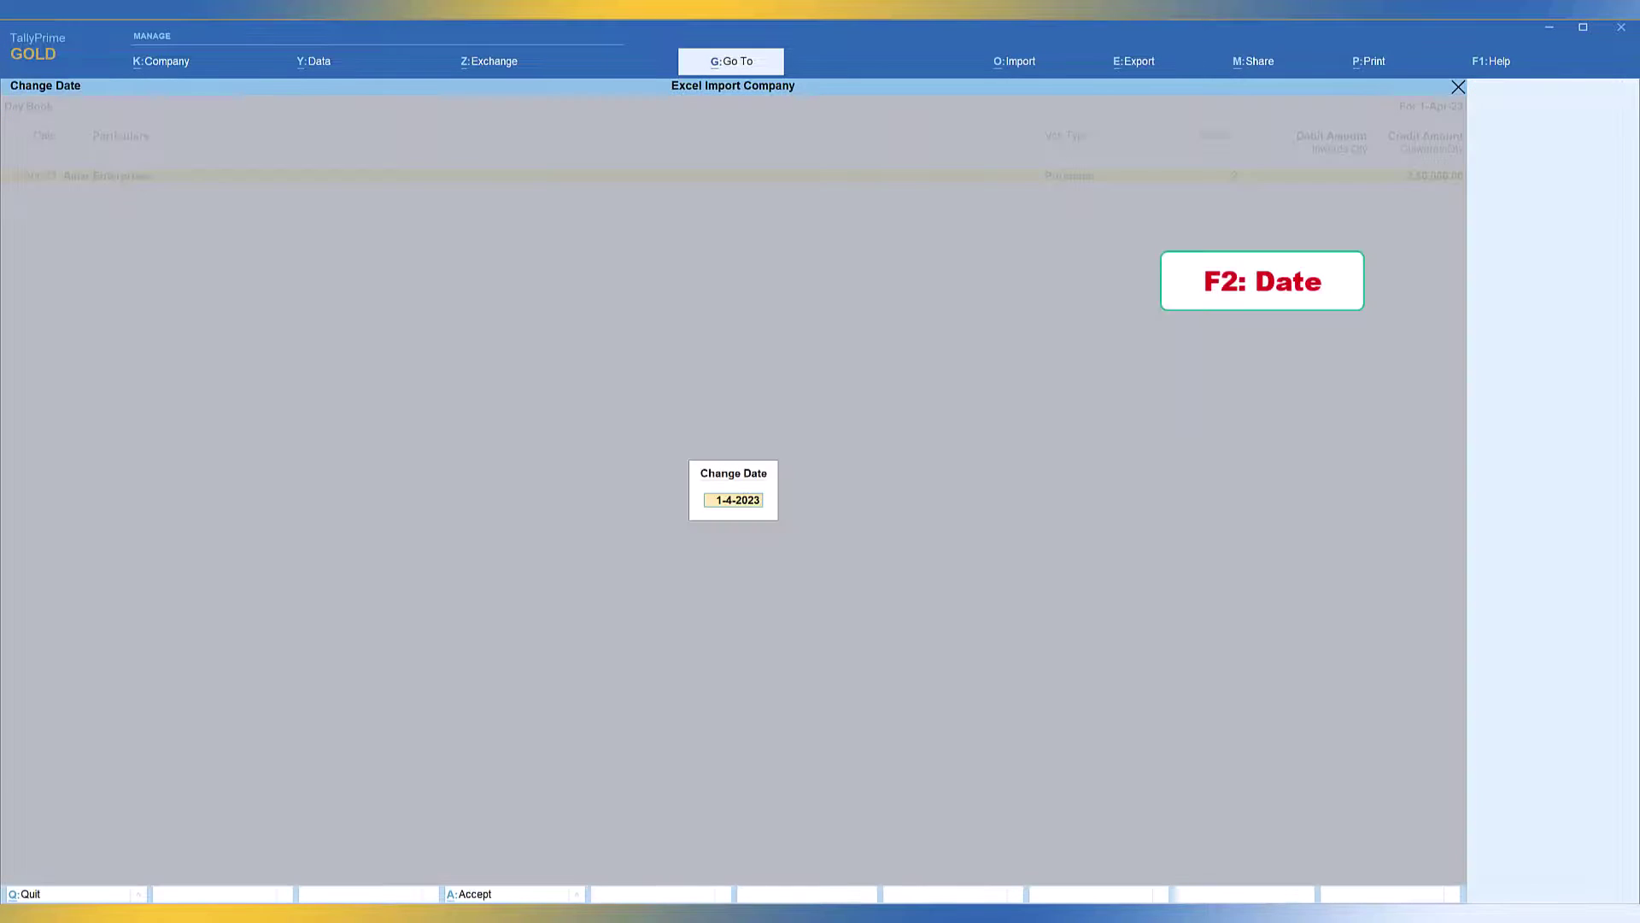
pyautogui.press('BackSpace')
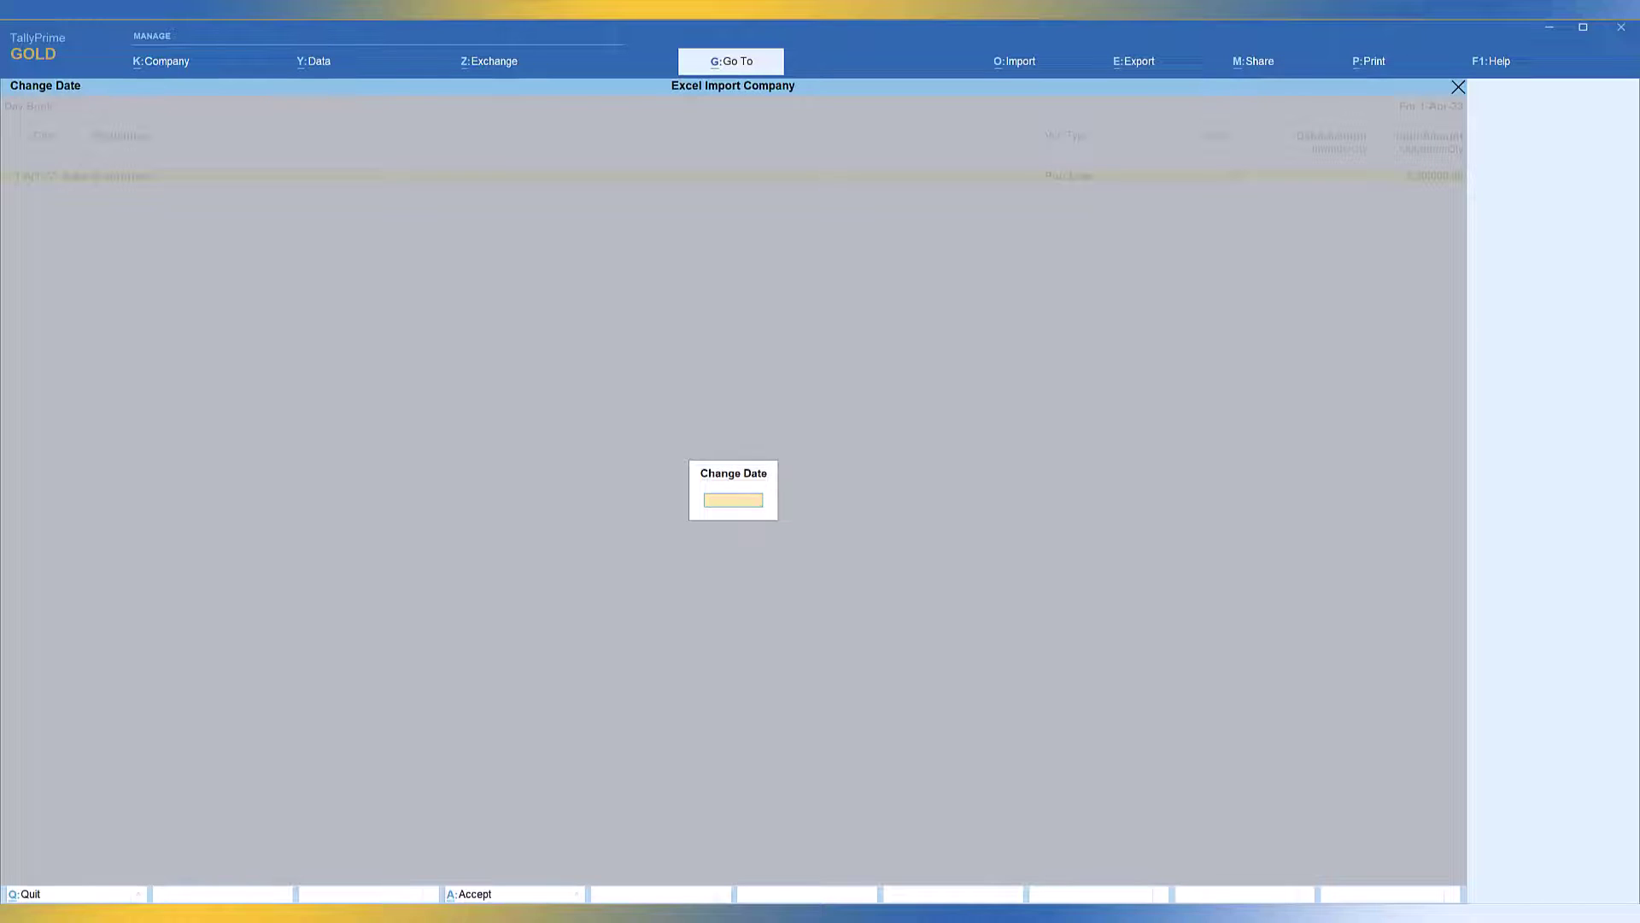
pyautogui.press('Return')
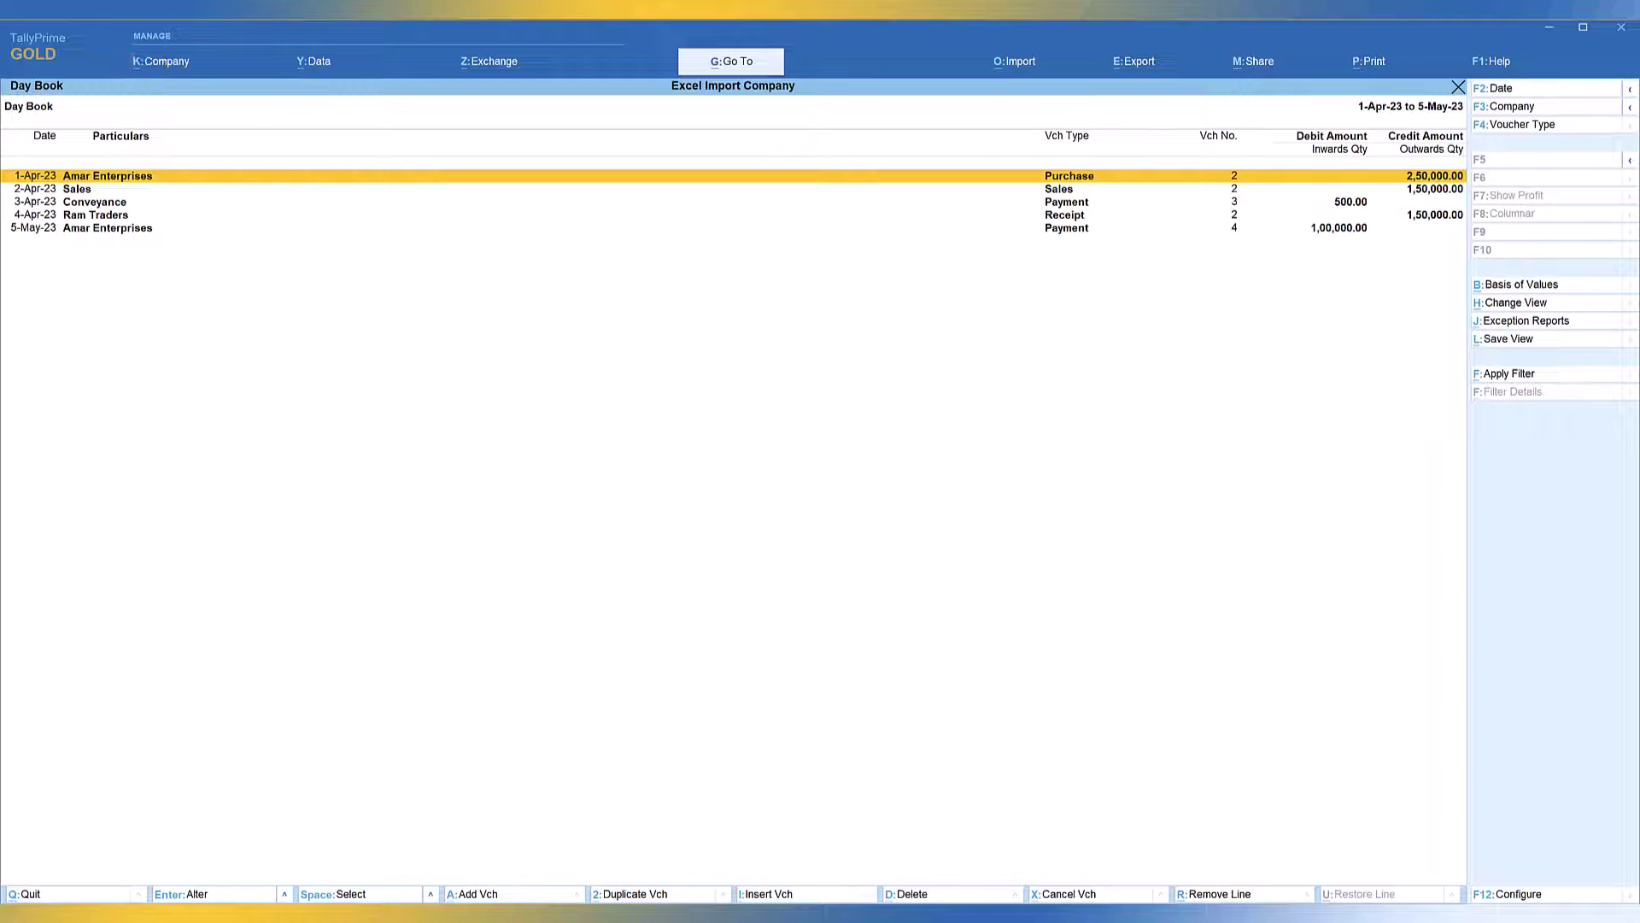
# Step: Examine the details of the imported purchase voucher, the sales voucher and the conveyance payment voucher from the Day Book
pyautogui.click(1075, 178)
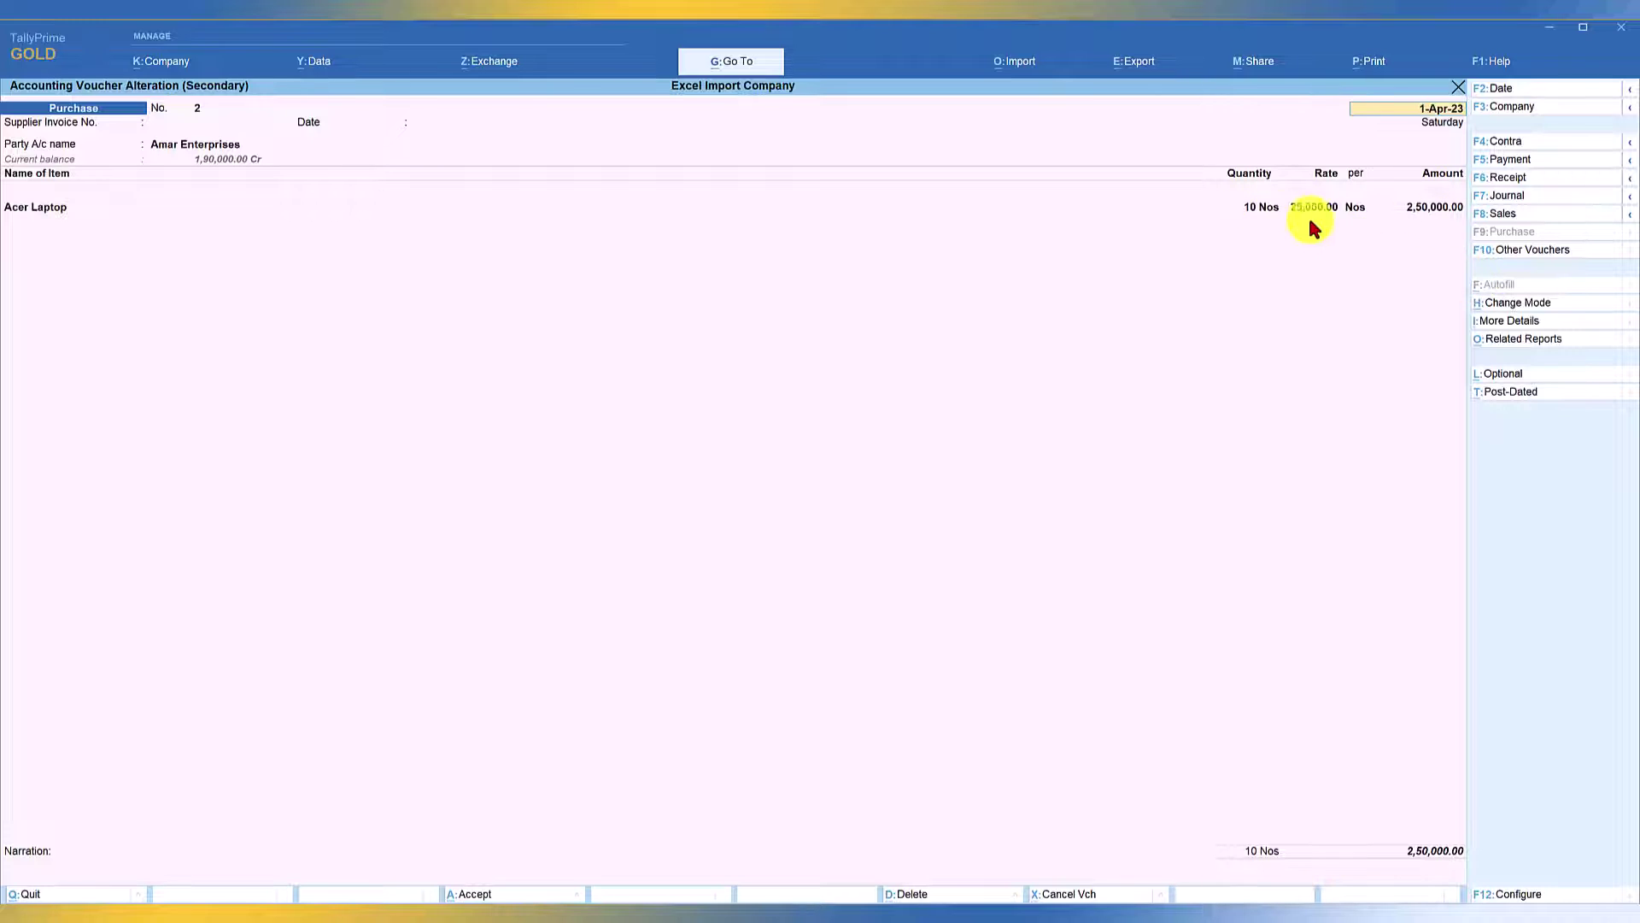
pyautogui.hotkey('ctrl', 'a')
pyautogui.press('Return')
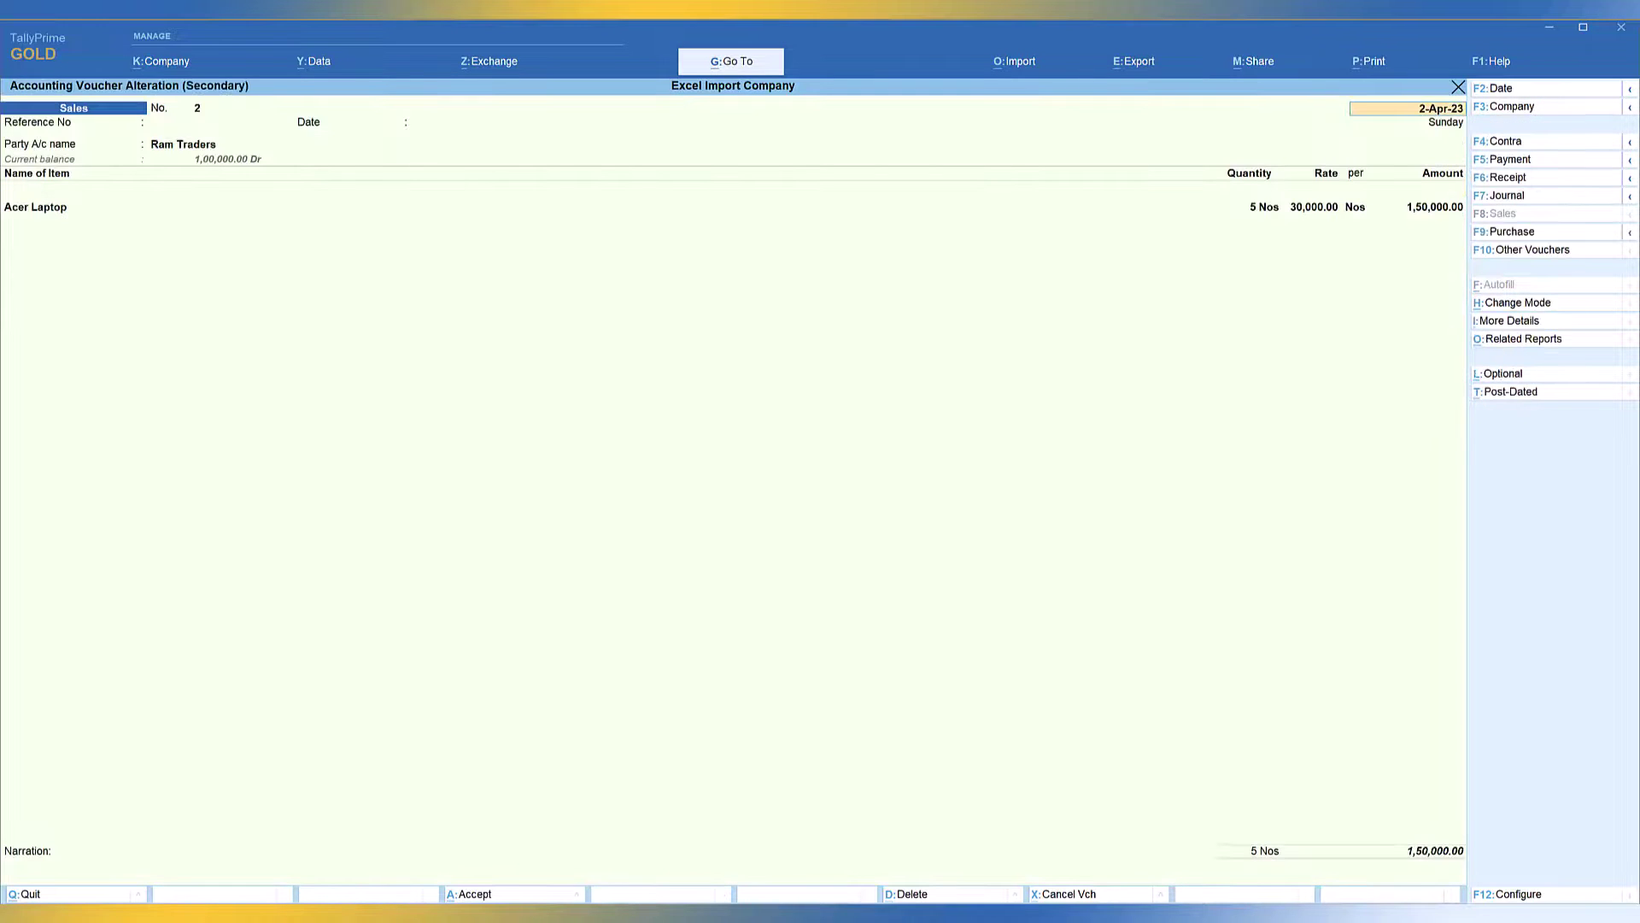
pyautogui.press('Escape')
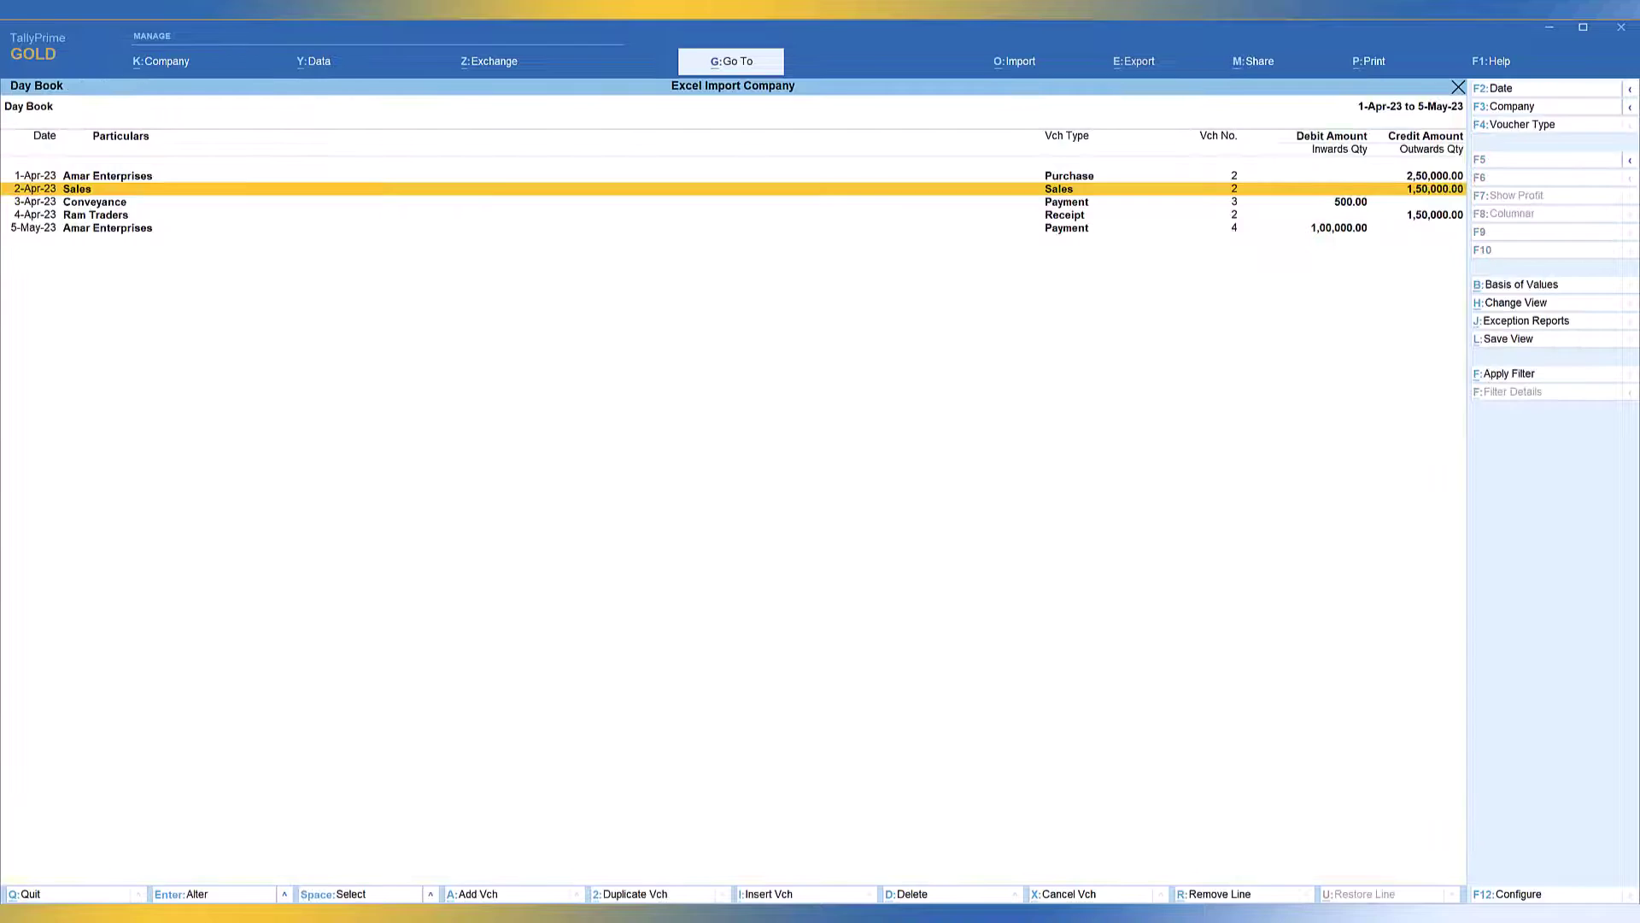
pyautogui.press('Down')
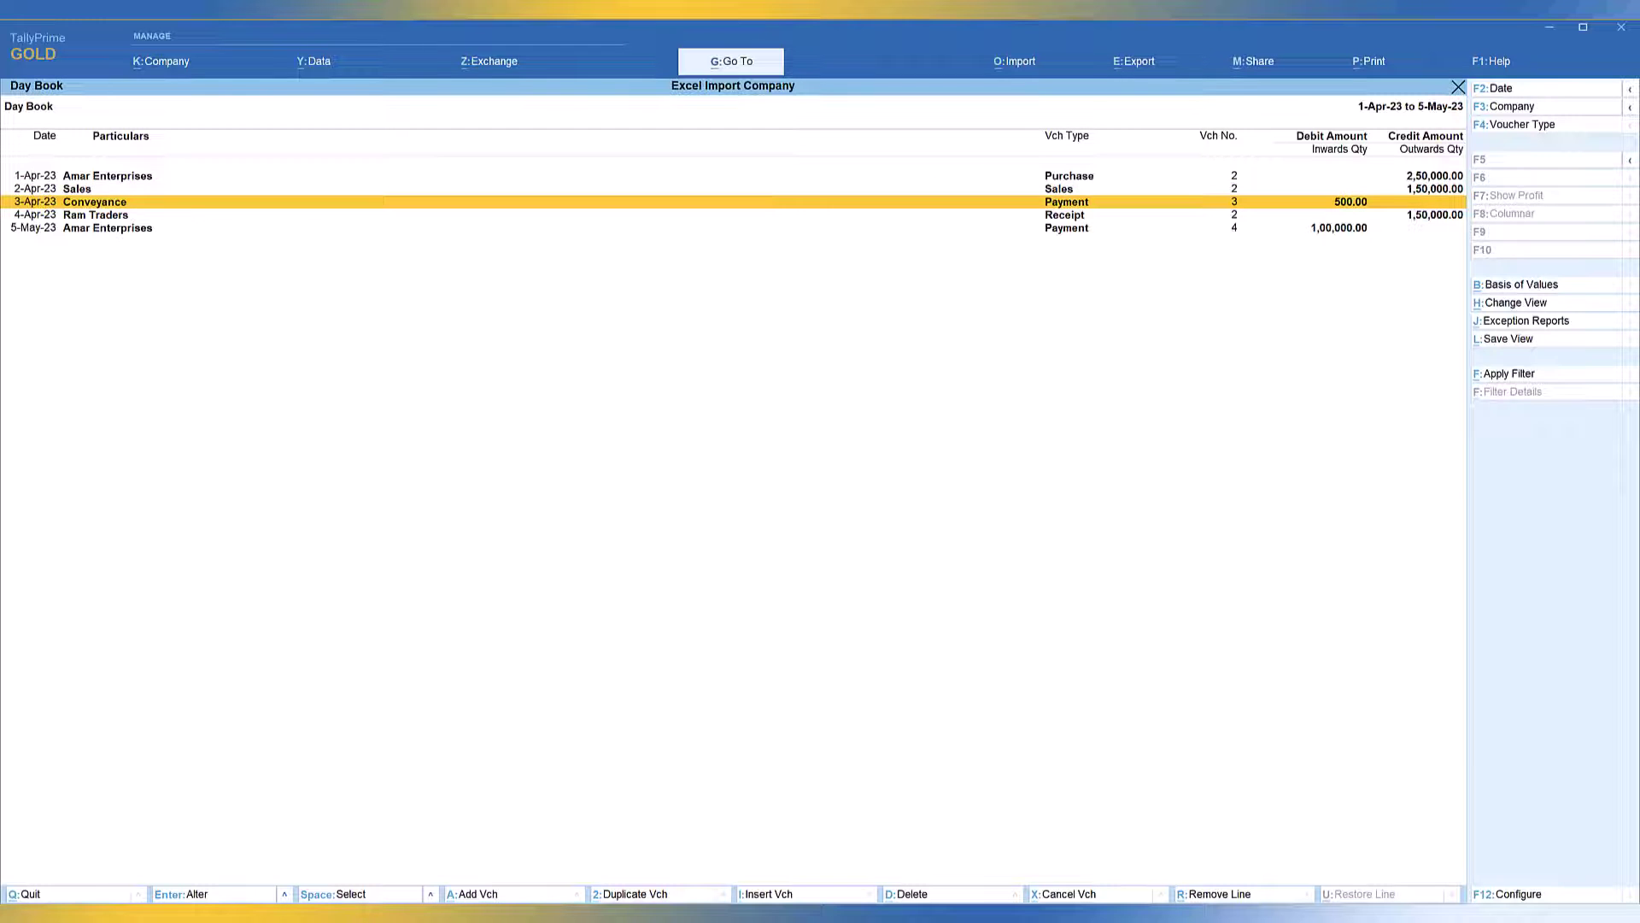
pyautogui.press('Return')
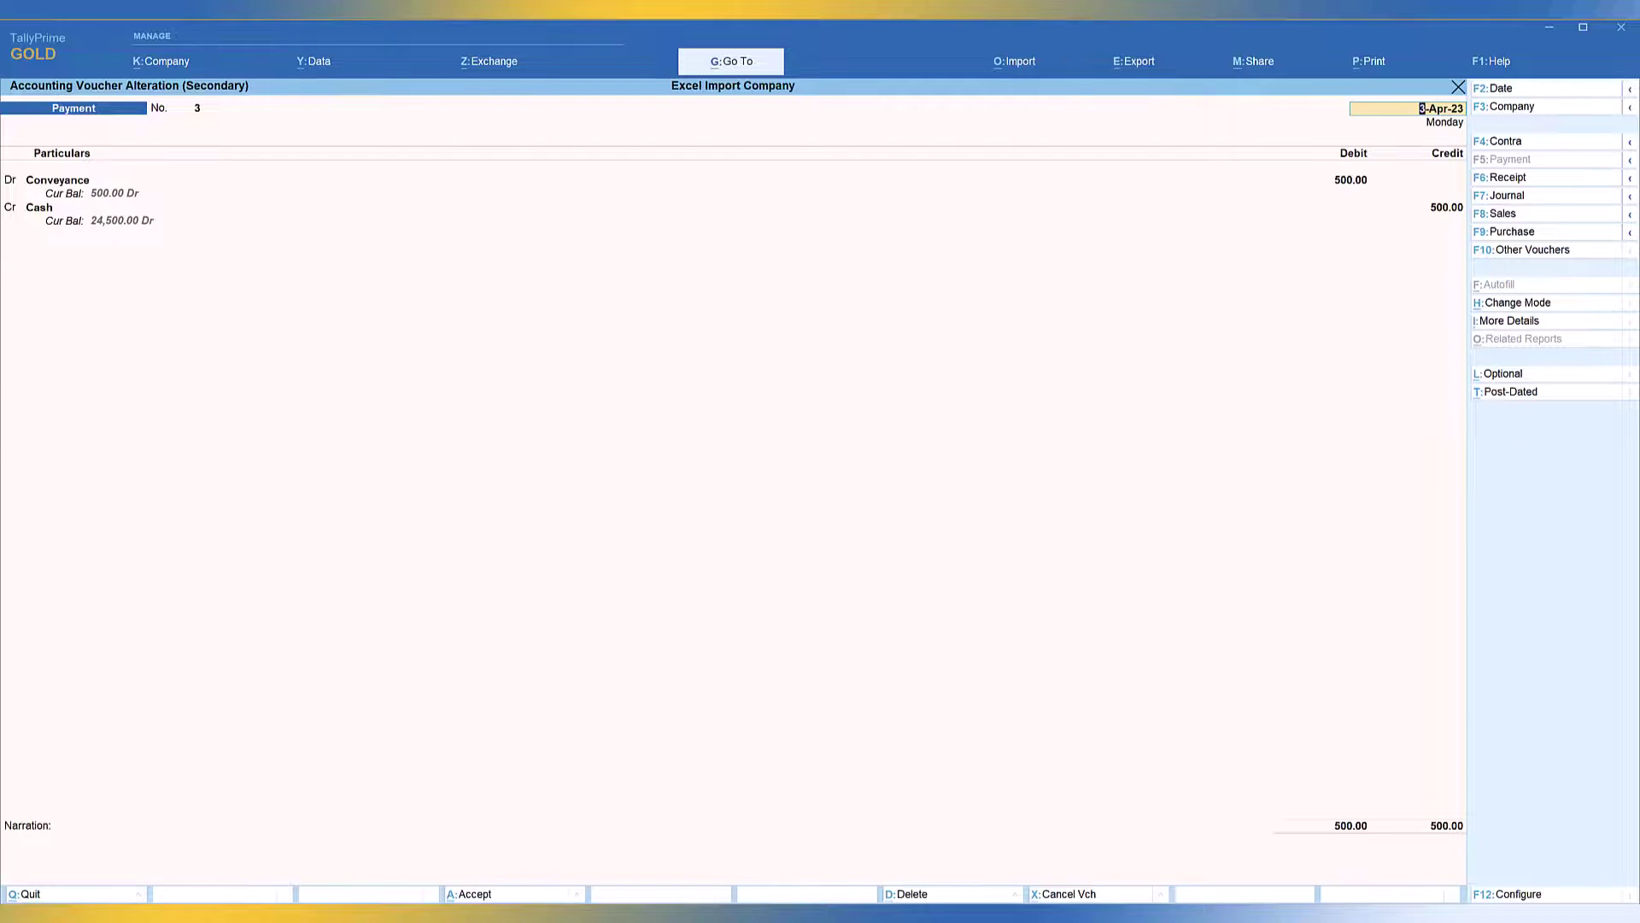
pyautogui.press('Escape')
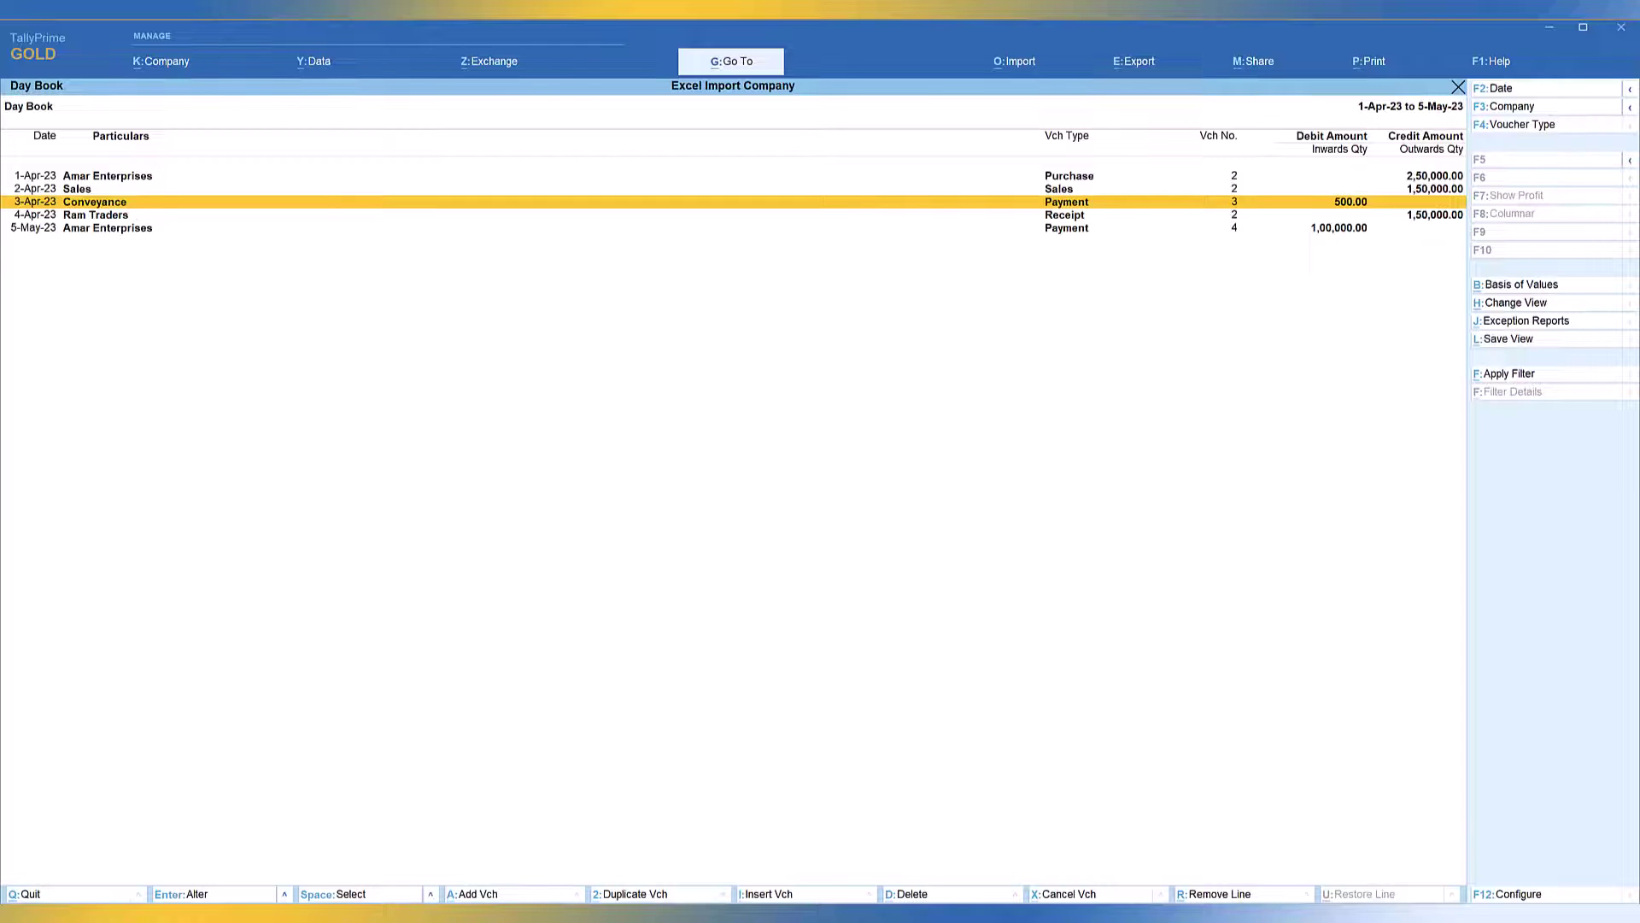